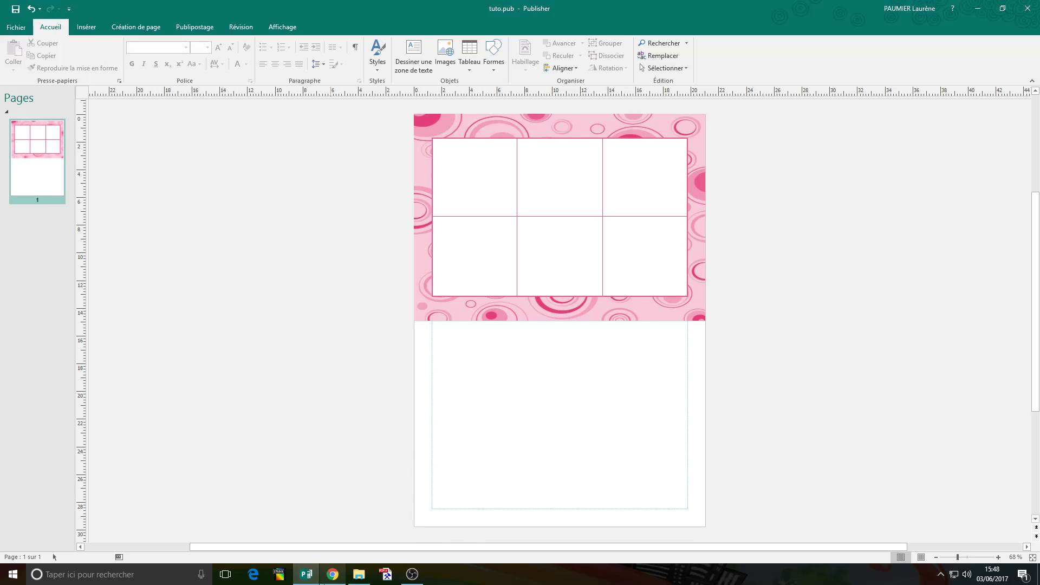
# Switch to Chrome and search Google for "crocodile bonbon png"
pyautogui.moveTo(333, 574)
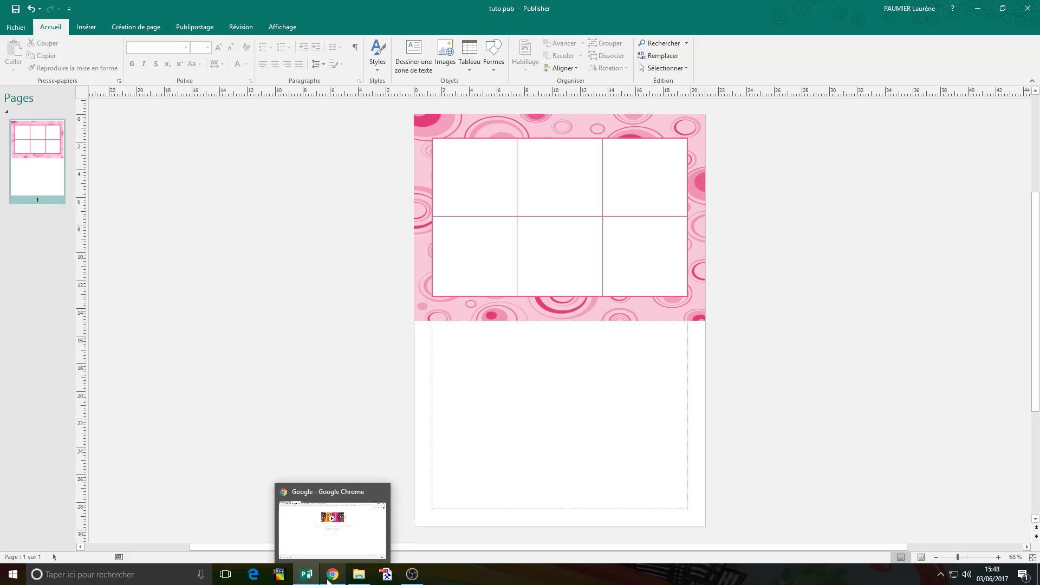
pyautogui.click(330, 577)
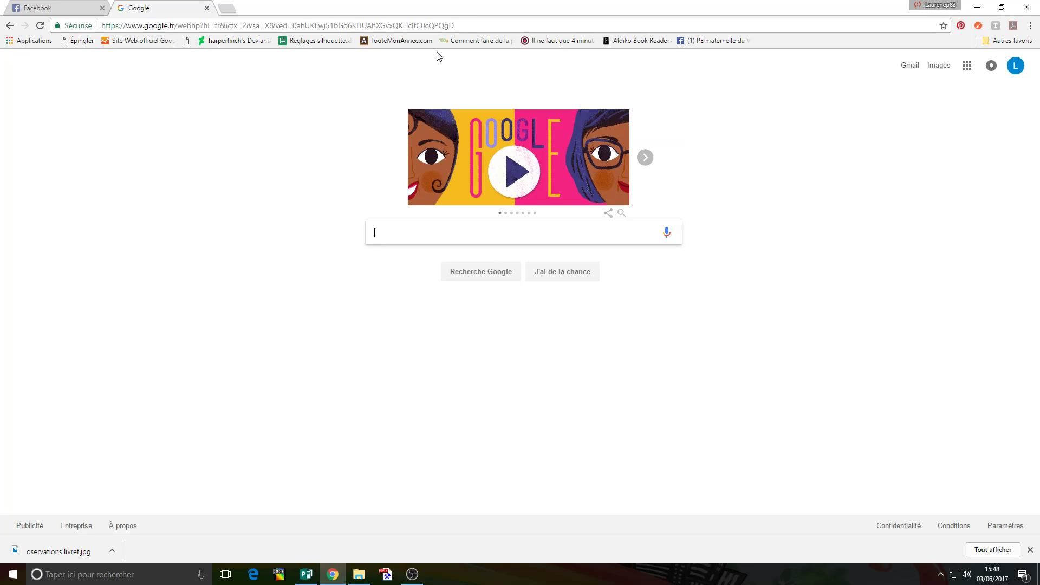
pyautogui.write('crocid')
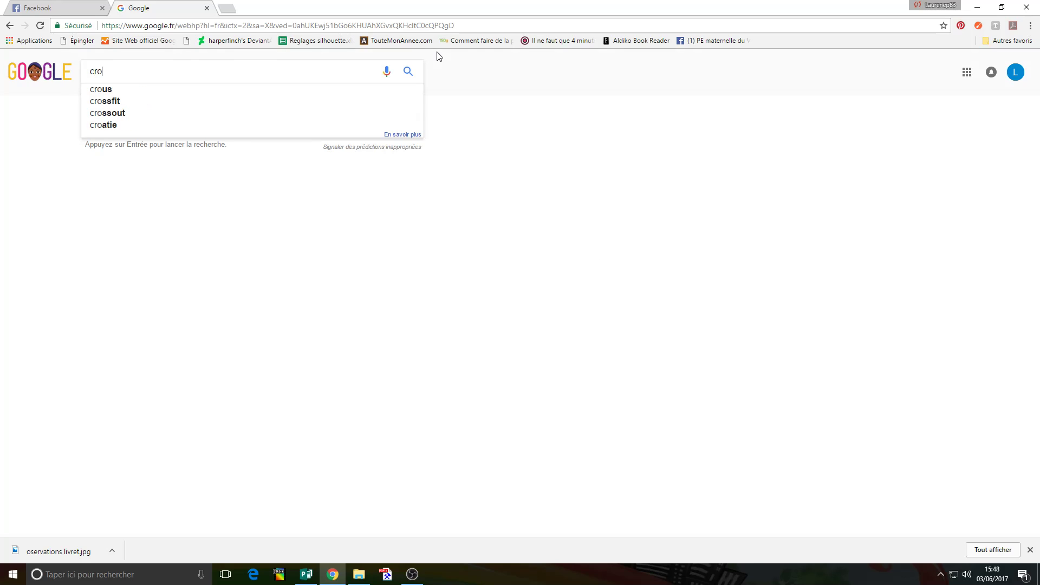
pyautogui.press('BackSpace')
pyautogui.press('BackSpace')
pyautogui.write('odile b')
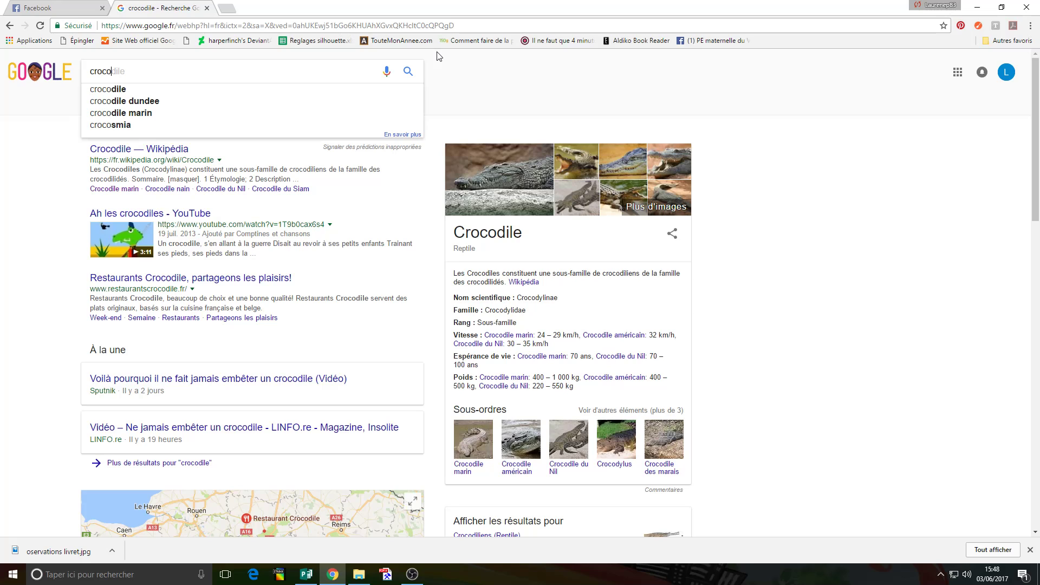
pyautogui.write('on')
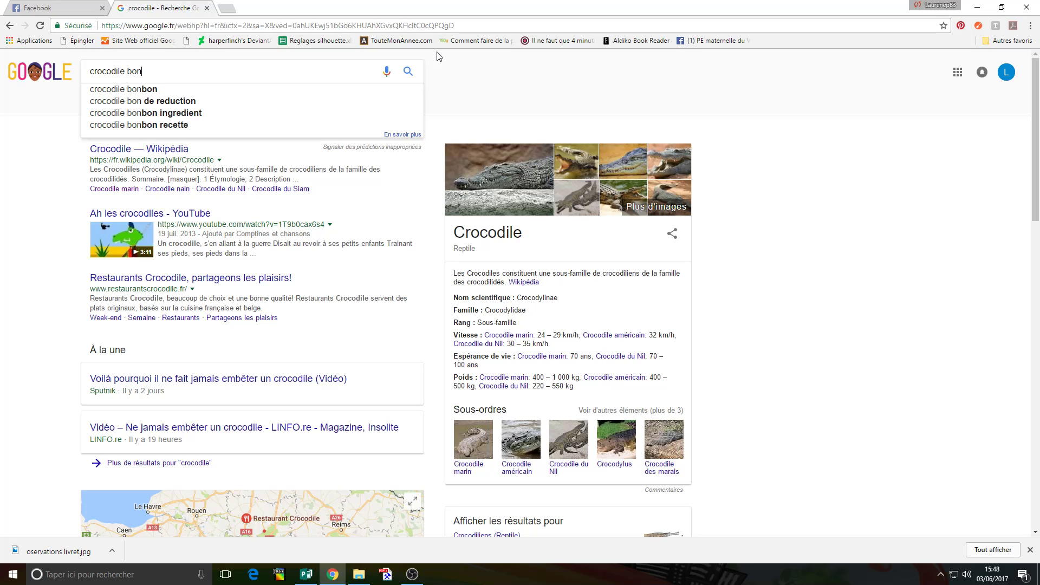
pyautogui.write('bon p')
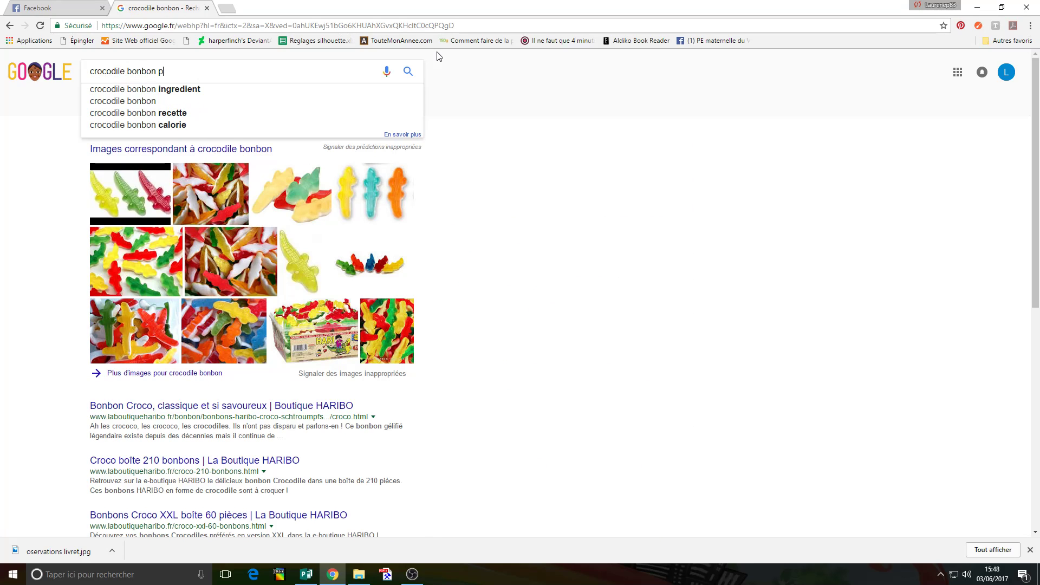
pyautogui.write('ng')
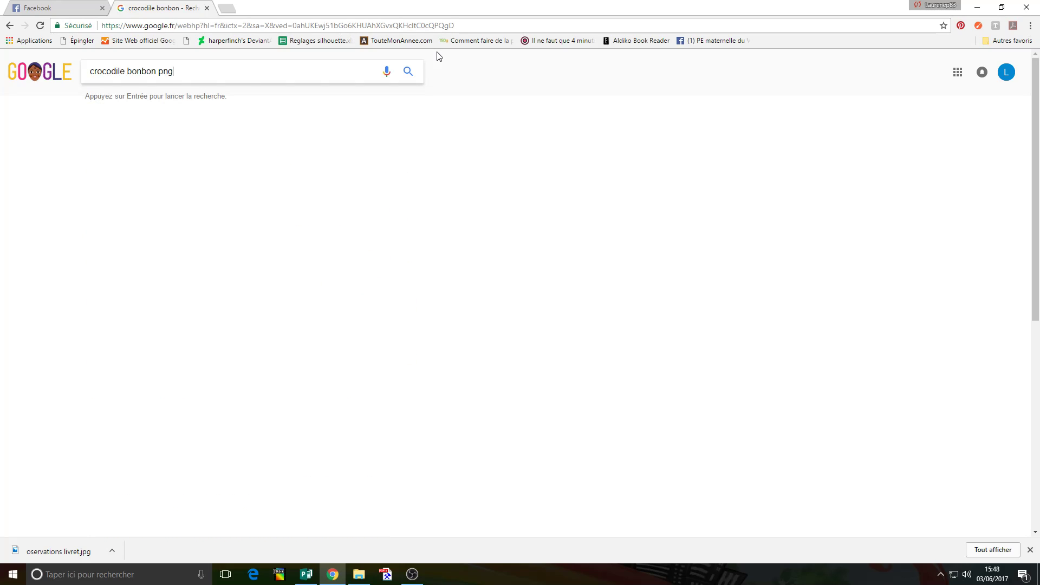
pyautogui.press('Return')
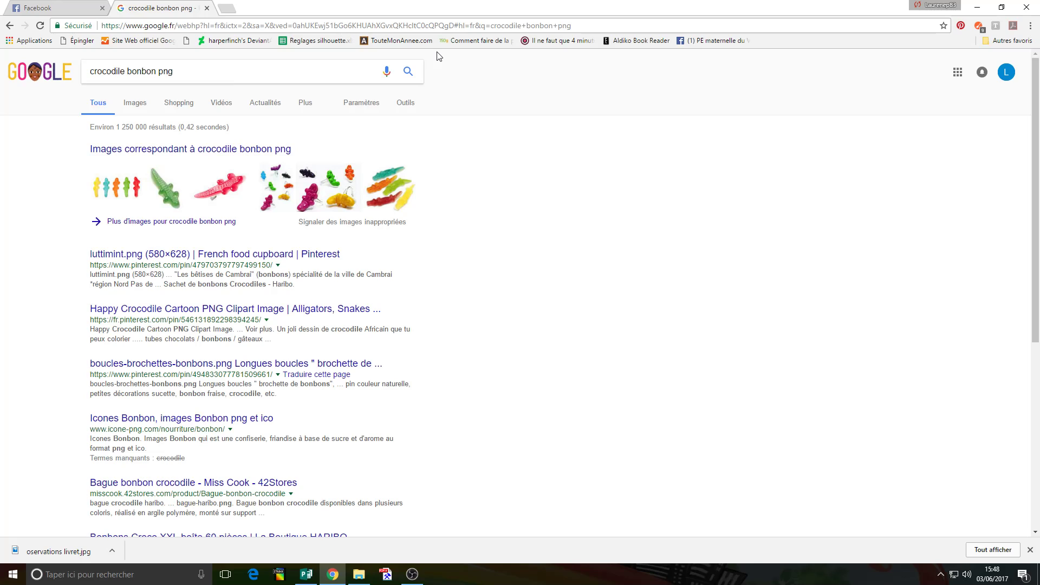
# Copy the single green crocodile candy picture from the image results and paste it beside the page in Publisher
pyautogui.click(225, 151)
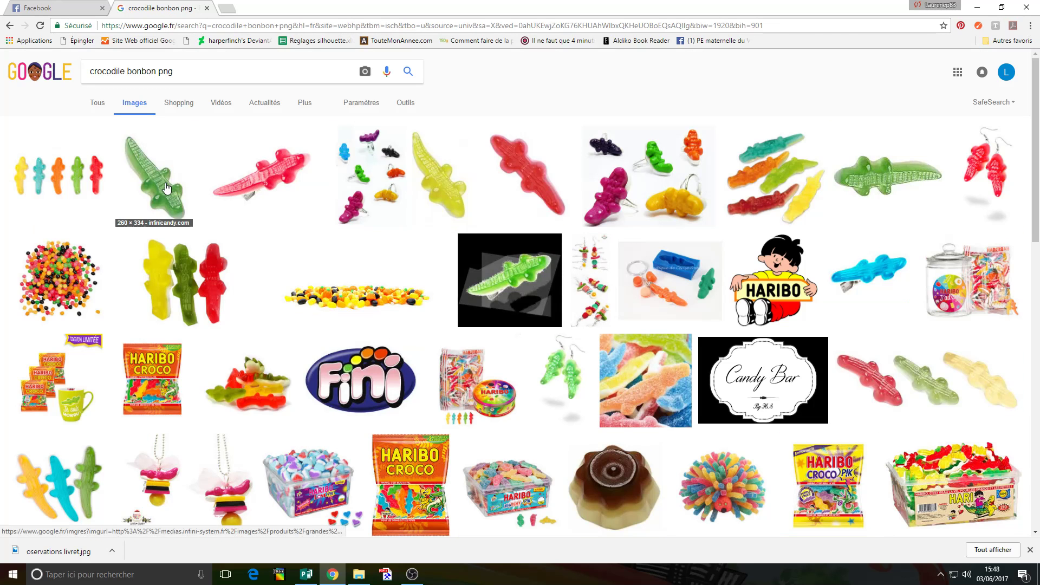
pyautogui.click(192, 174)
pyautogui.rightClick(362, 361)
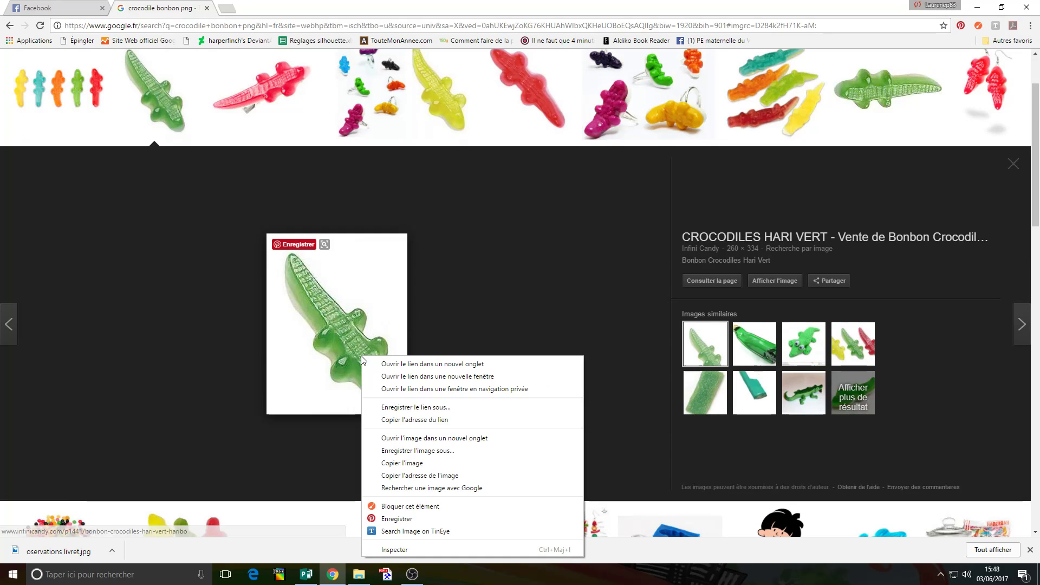
pyautogui.click(420, 465)
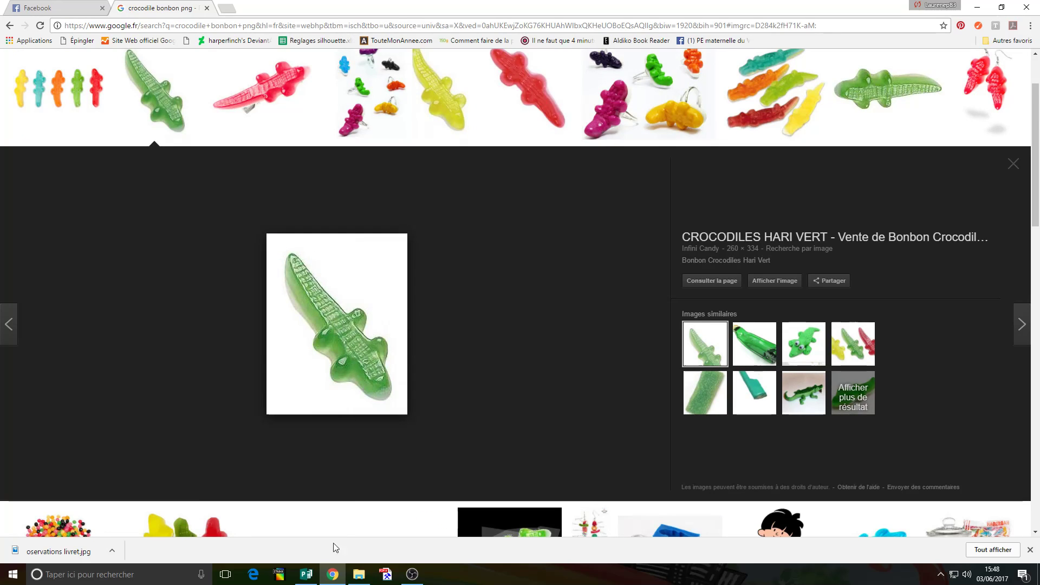
pyautogui.click(306, 575)
pyautogui.rightClick(268, 186)
pyautogui.click(293, 223)
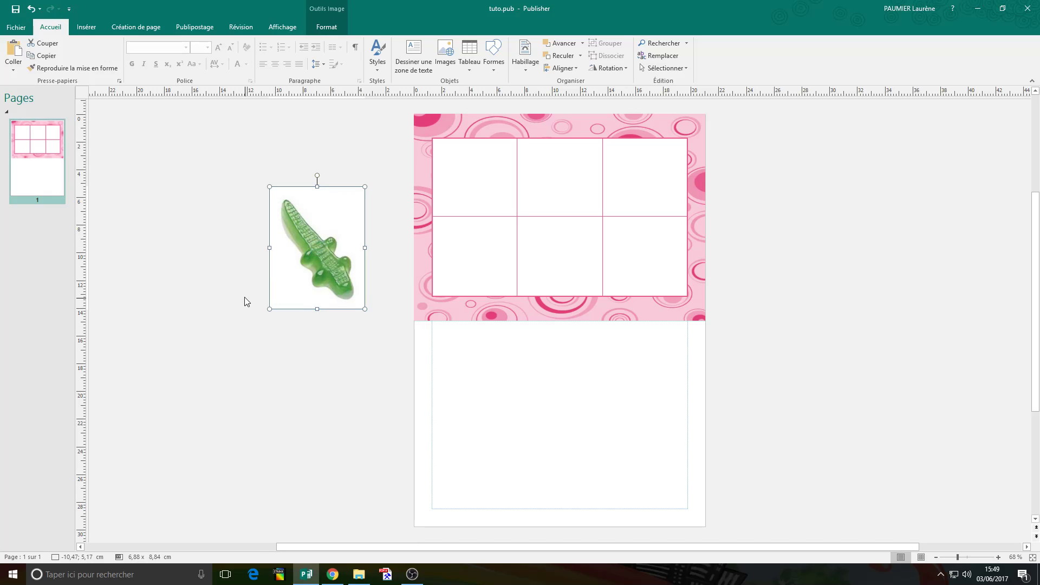
# Make the white background of the crocodile picture transparent with the Couleur transparente option
pyautogui.click(323, 27)
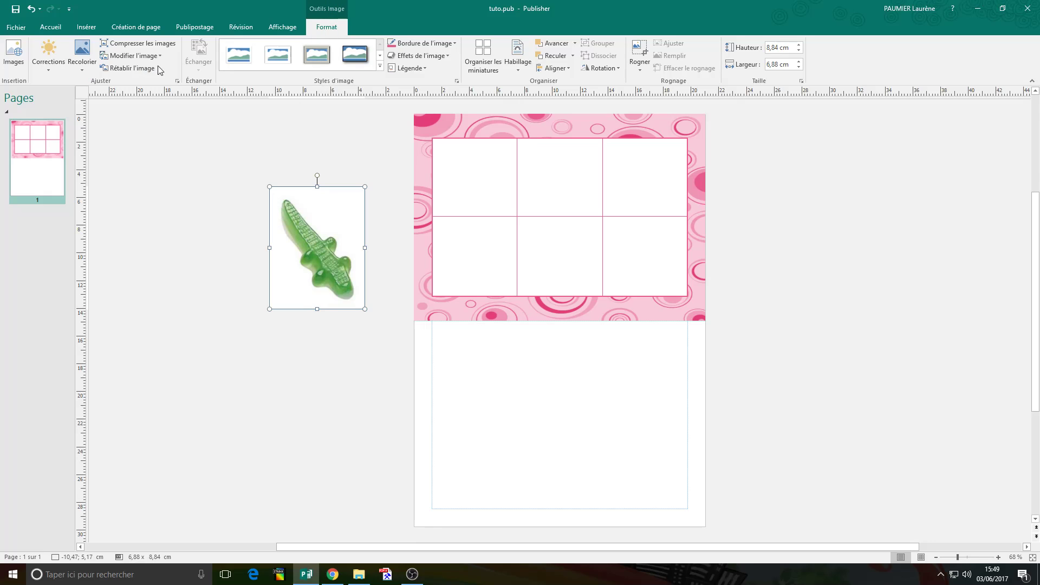
pyautogui.click(81, 72)
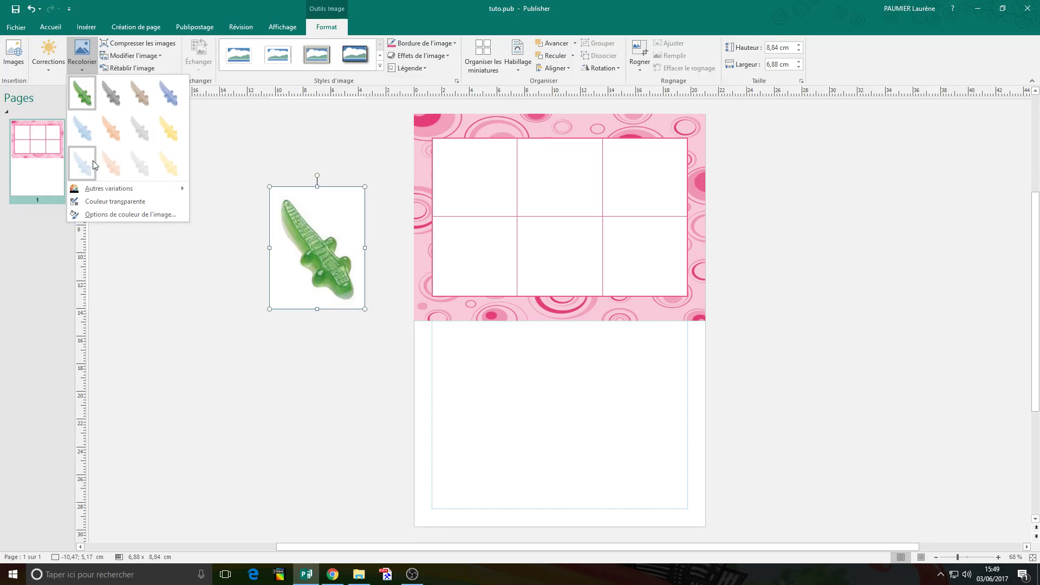
pyautogui.click(105, 202)
pyautogui.click(313, 205)
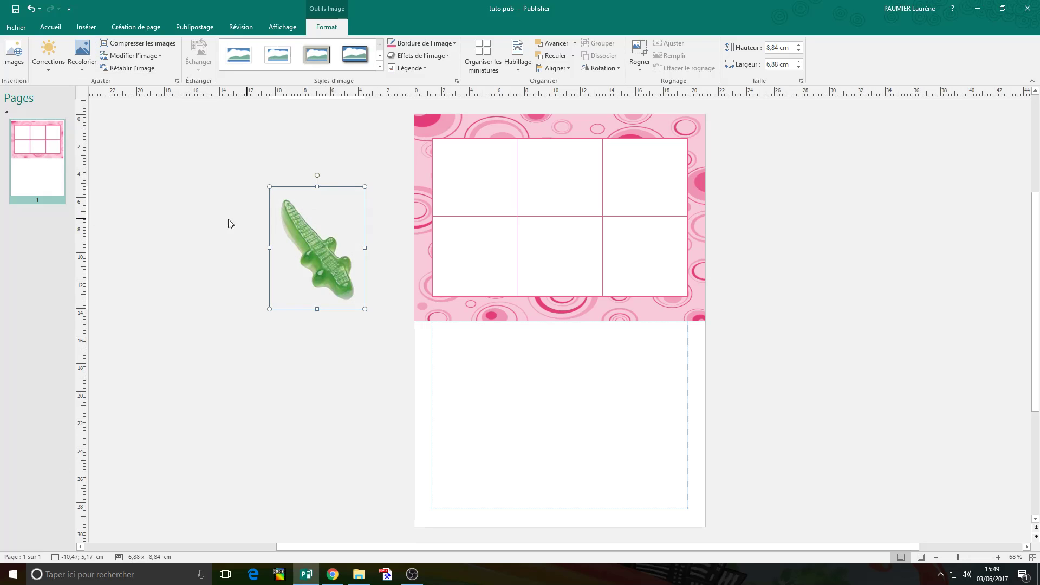
# Shrink the crocodile picture to about 4.11 x 5.28 cm and place it in the table's top-left cell
pyautogui.moveTo(268, 189); pyautogui.dragTo(307, 236)
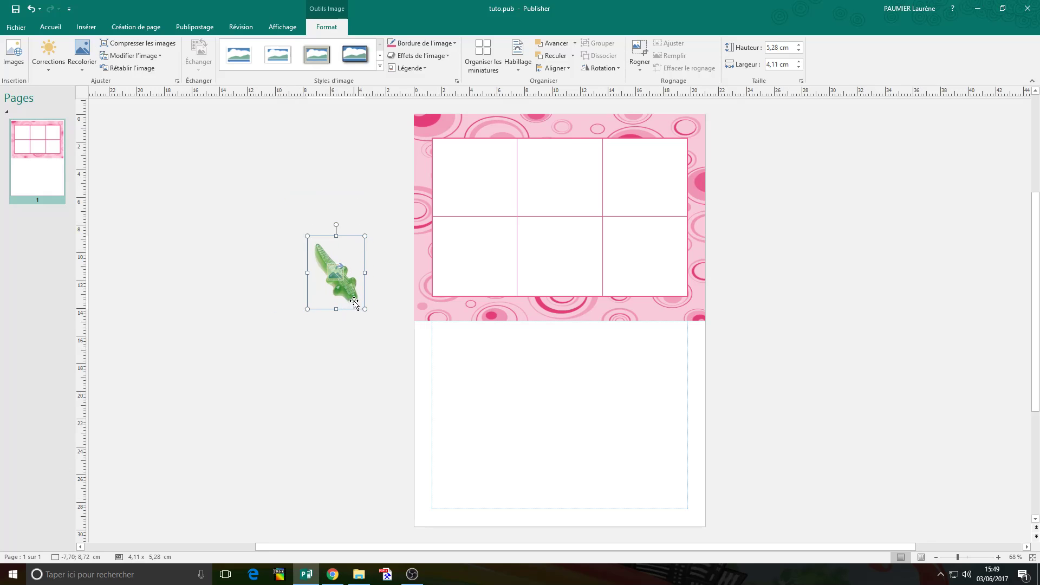
pyautogui.moveTo(363, 275); pyautogui.dragTo(501, 178)
pyautogui.click(304, 224)
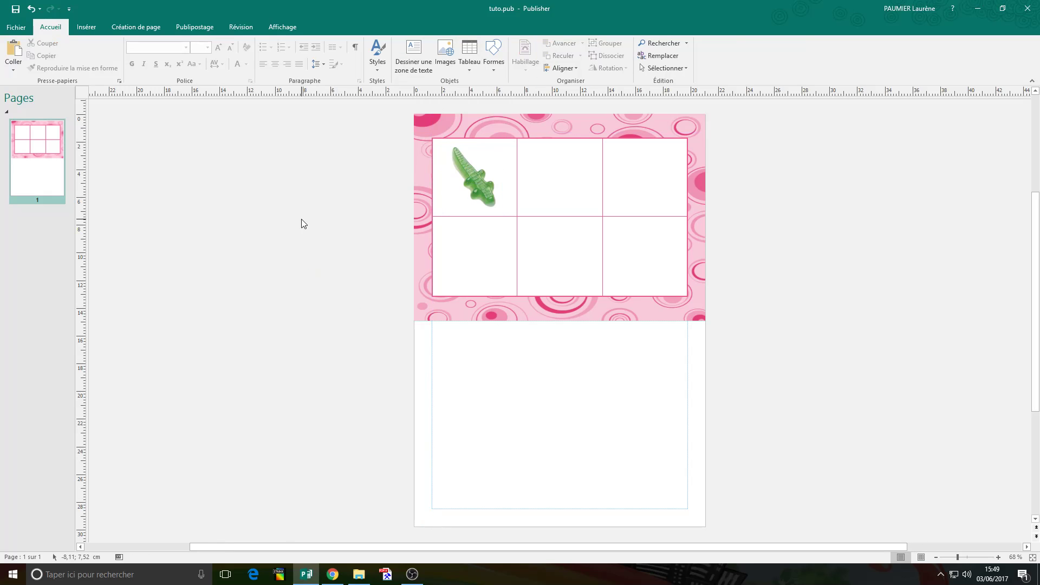
# Switch back to Chrome and search Google Images for "fraise tagada png"
pyautogui.click(332, 574)
pyautogui.scroll(2, 233, 149)
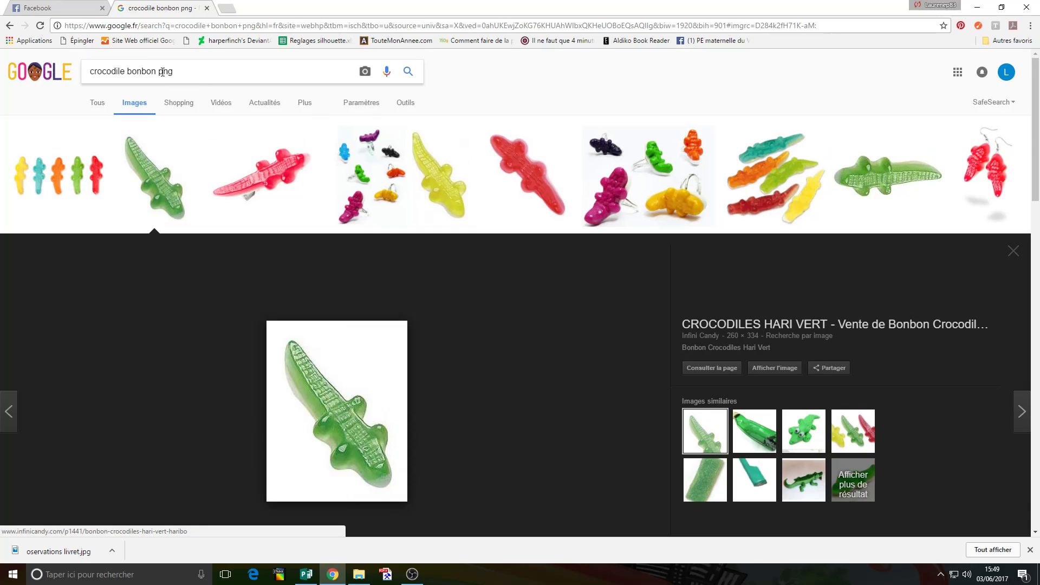
pyautogui.moveTo(158, 71); pyautogui.dragTo(90, 71)
pyautogui.write('fraise t')
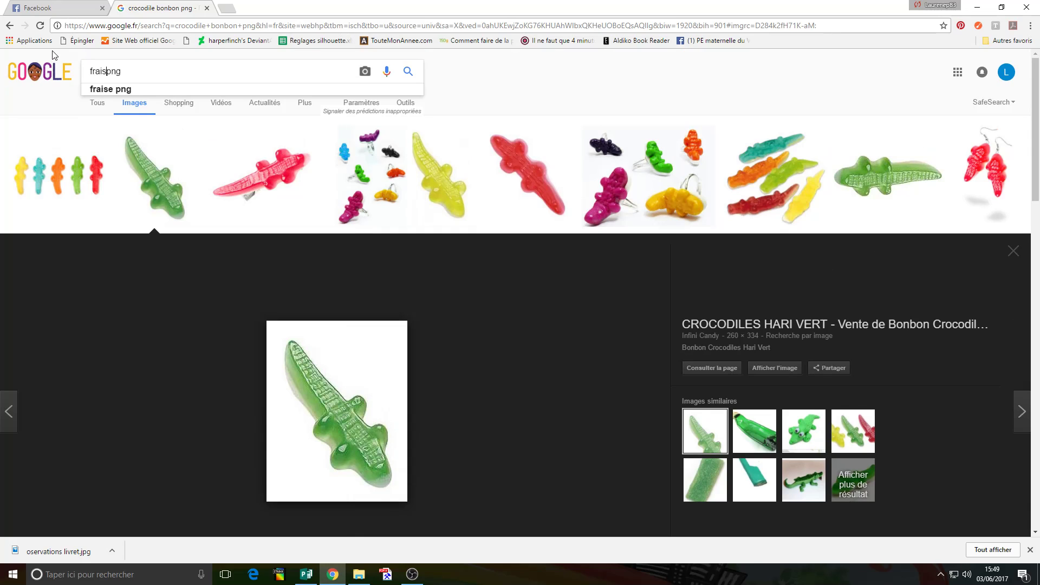
pyautogui.write('agada')
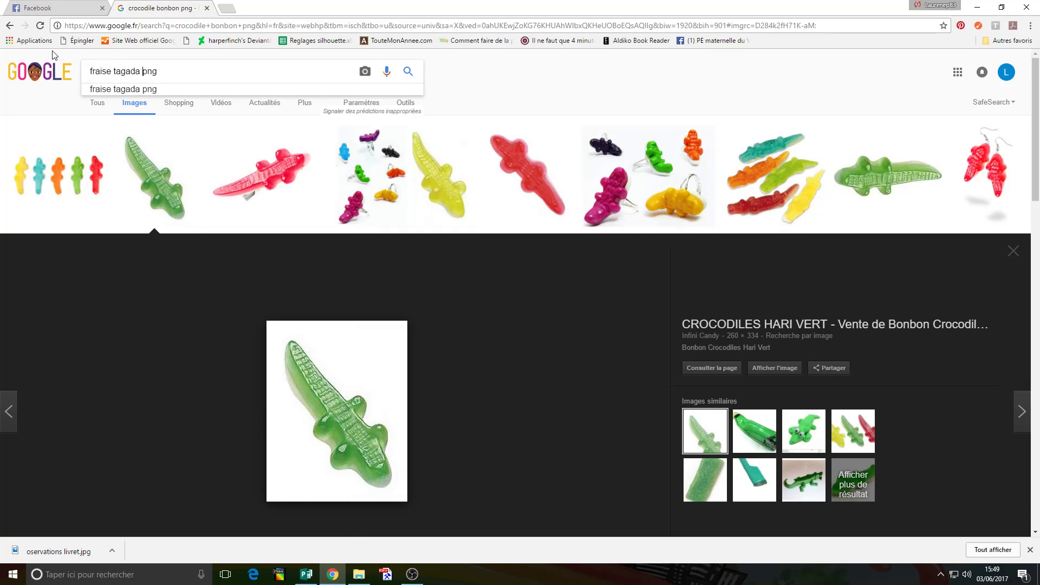
pyautogui.press('Return')
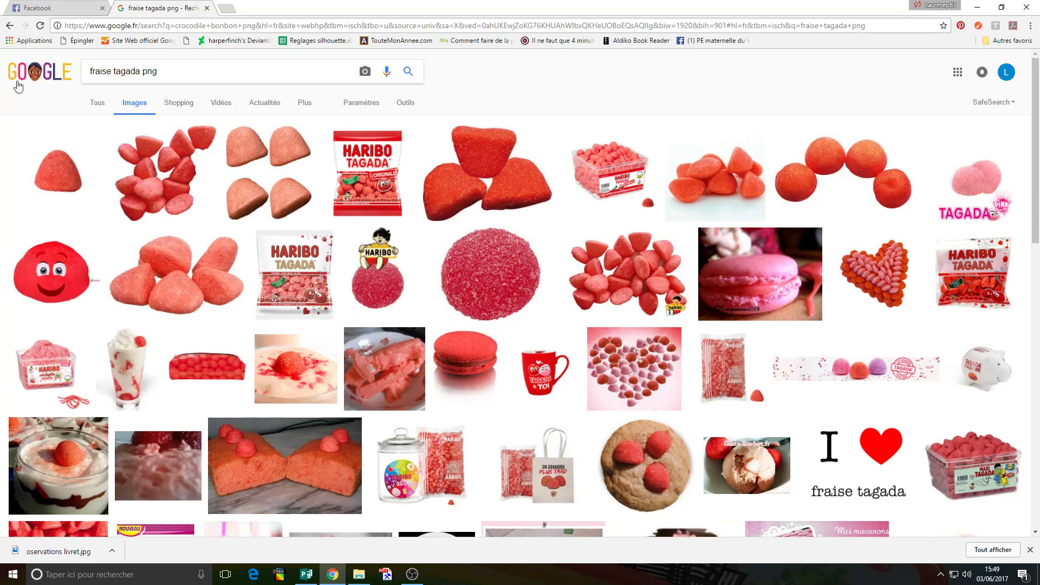
# Copy the first single Tagada strawberry picture from the image results and paste it into the Publisher document
pyautogui.click(57, 176)
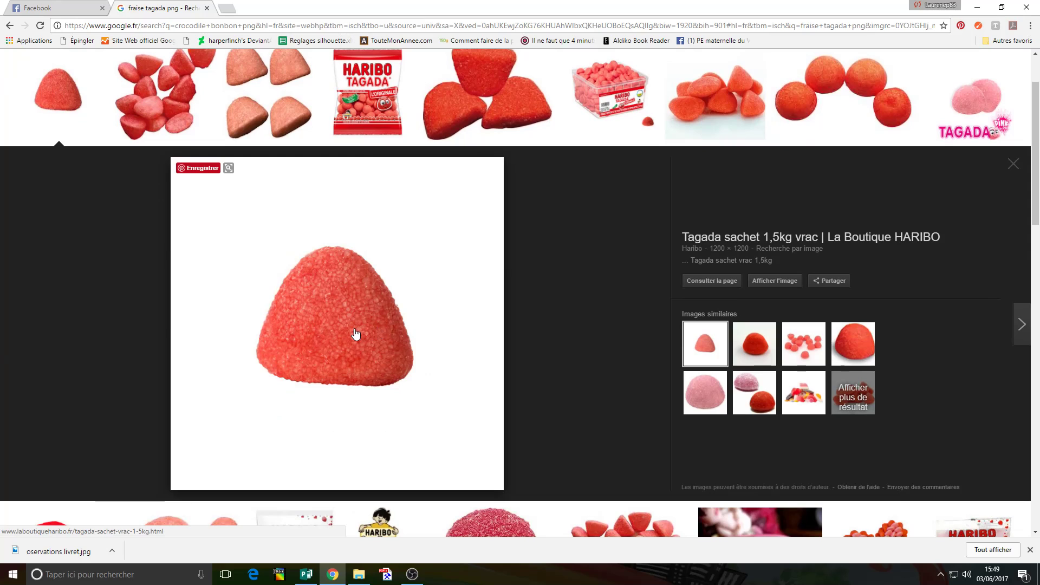
pyautogui.rightClick(356, 334)
pyautogui.click(392, 437)
pyautogui.click(311, 570)
pyautogui.rightClick(237, 226)
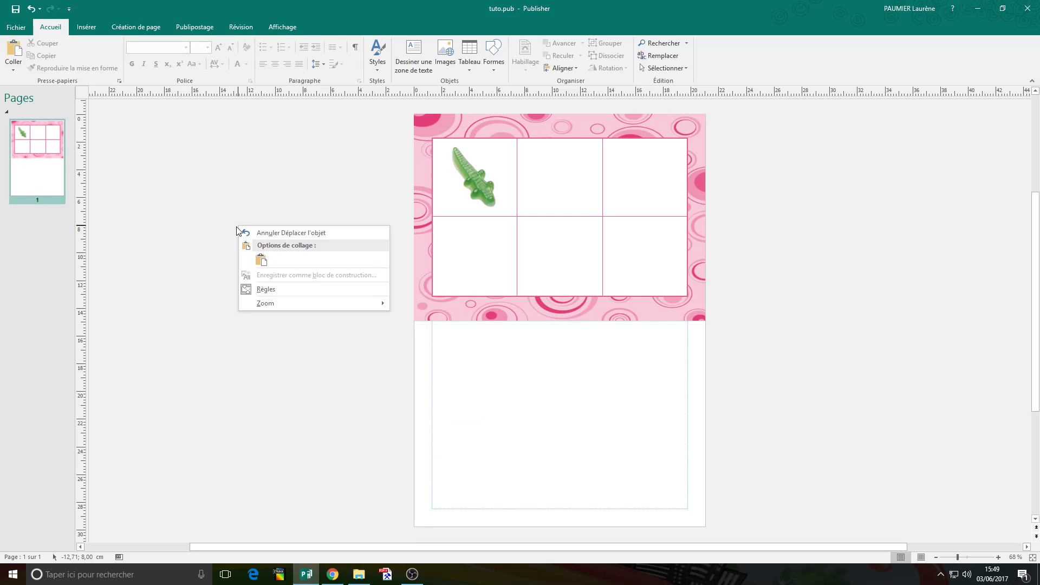
pyautogui.click(261, 261)
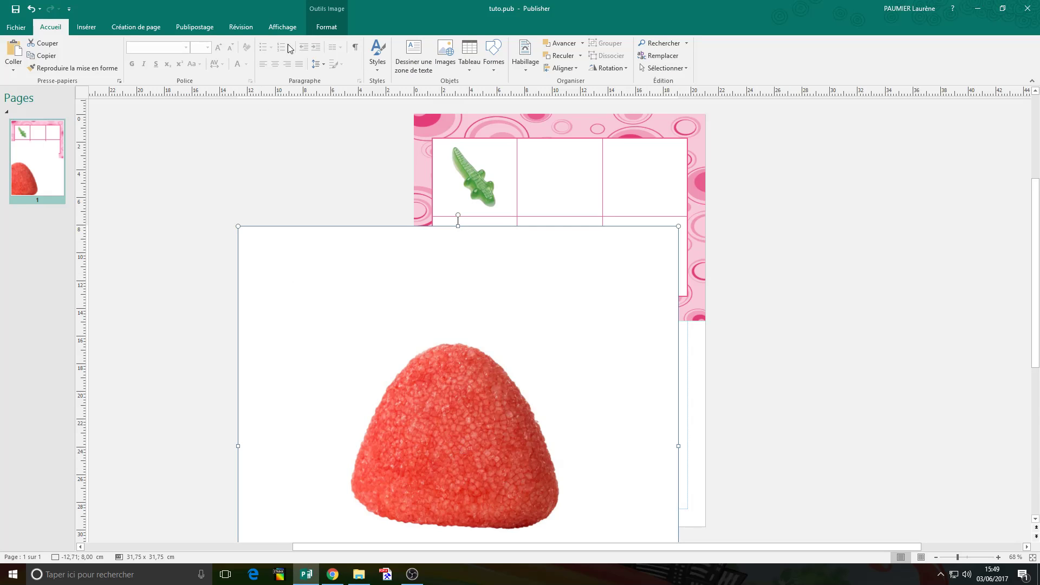
# Make the white background of the pasted strawberry candy picture transparent with the Couleur transparente option
pyautogui.click(326, 27)
pyautogui.click(82, 57)
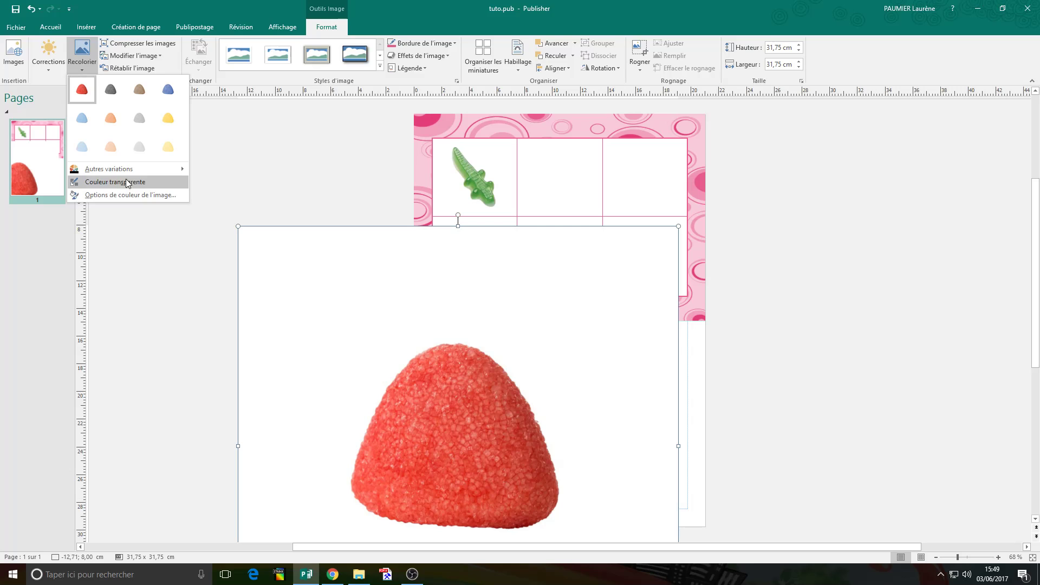
pyautogui.click(128, 182)
pyautogui.click(331, 311)
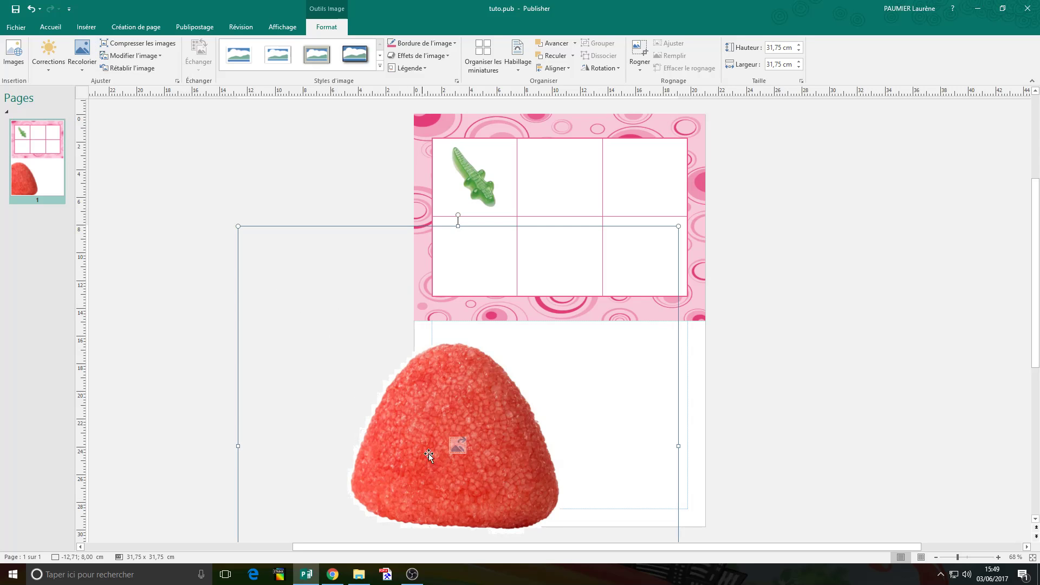
# Set the strawberry picture's height to 10 cm and position it in the empty area beside the page
pyautogui.moveTo(459, 472); pyautogui.dragTo(250, 357)
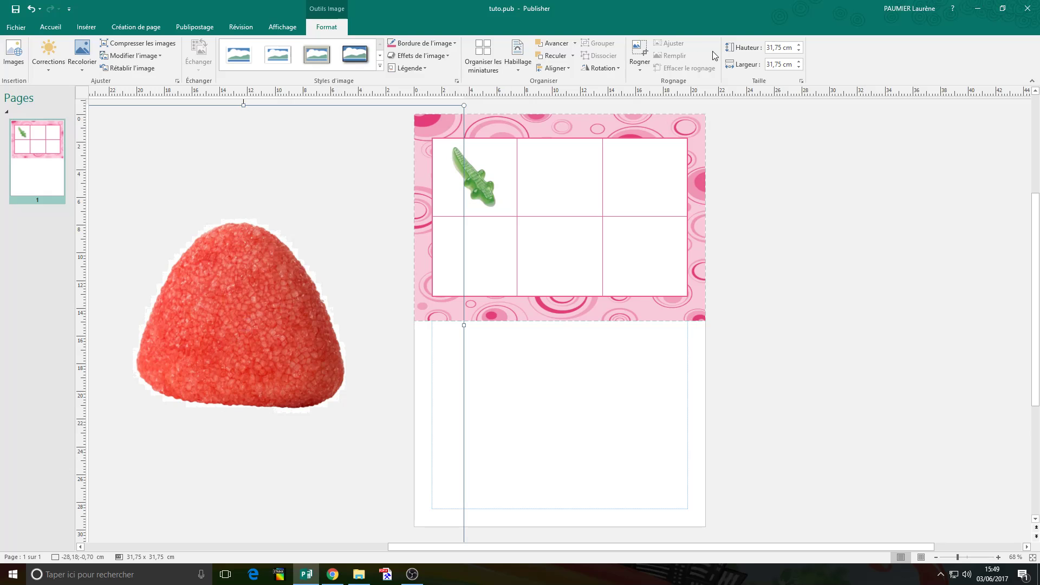
pyautogui.click(769, 48)
pyautogui.write('10')
pyautogui.click(773, 65)
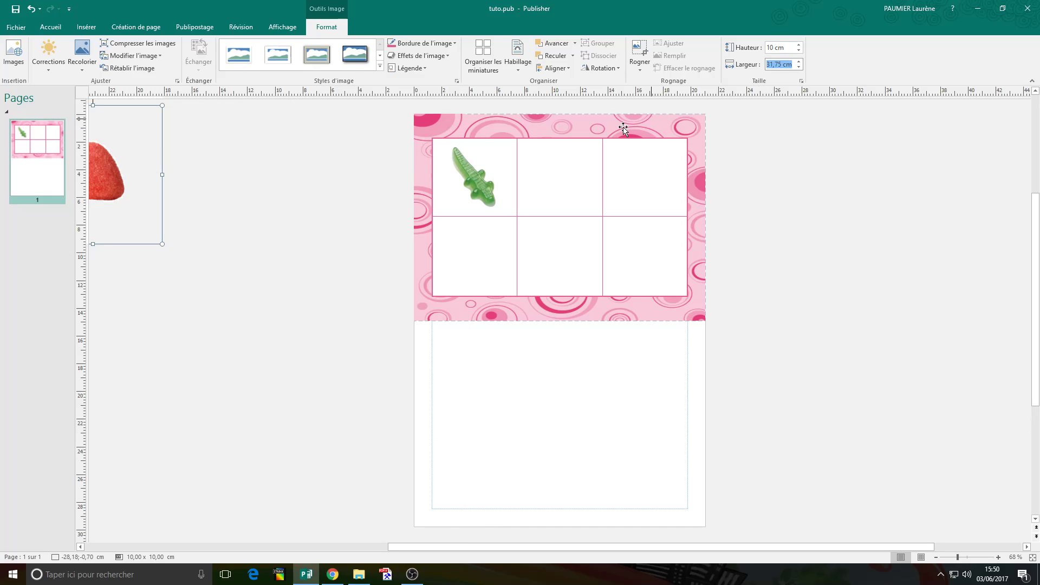
pyautogui.moveTo(111, 155); pyautogui.dragTo(296, 181)
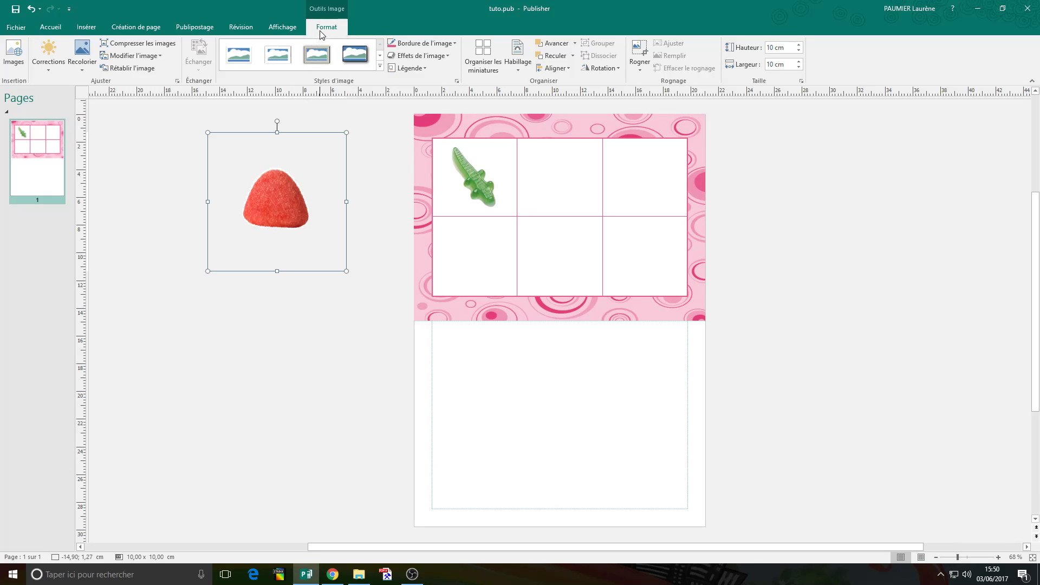
# Crop the empty margins around the strawberry candy, leaving a picture of about 5.39 x 5.04 cm
pyautogui.click(642, 59)
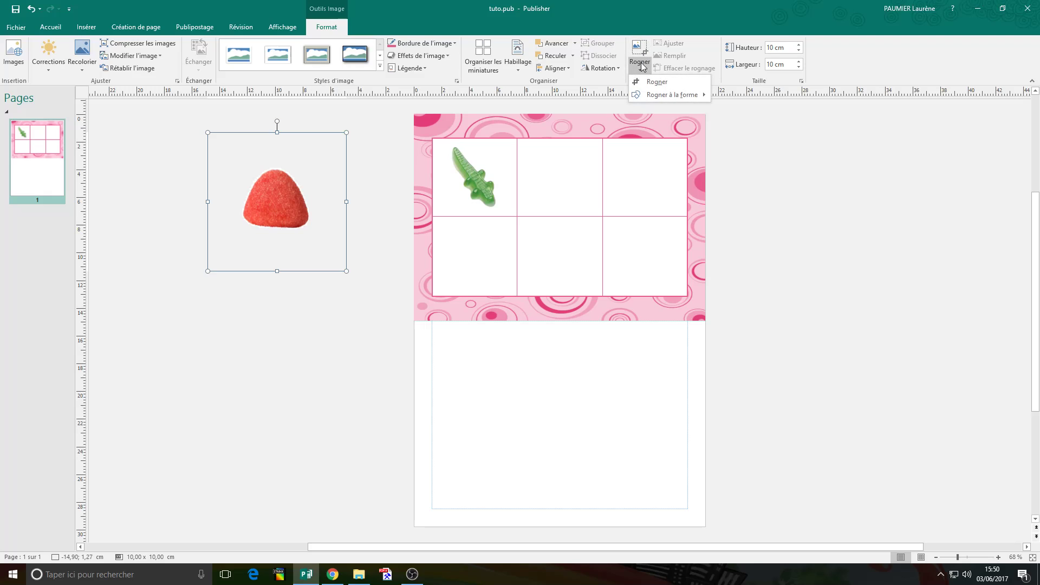
pyautogui.click(644, 79)
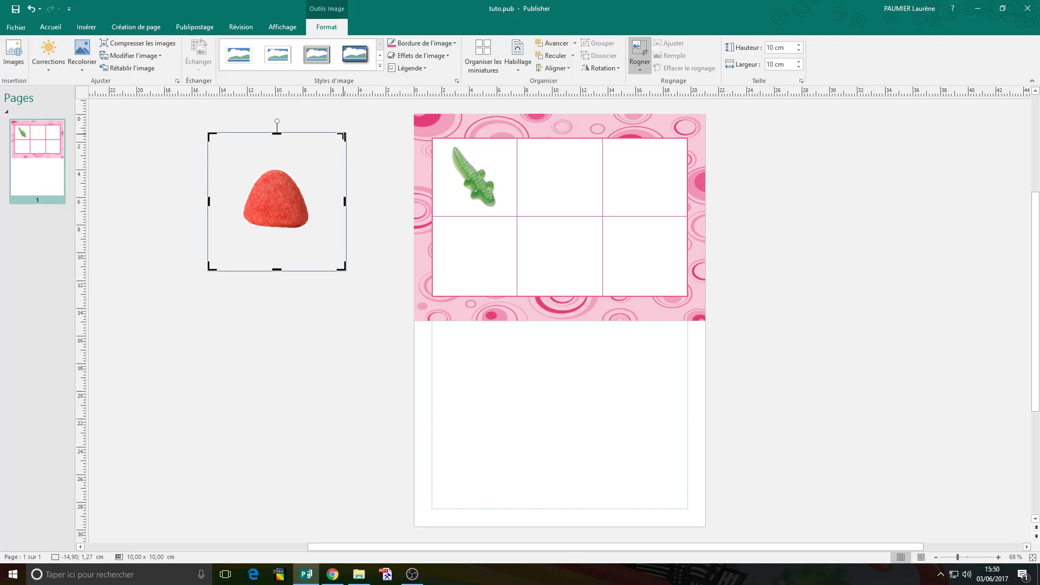
pyautogui.moveTo(327, 147); pyautogui.dragTo(297, 177)
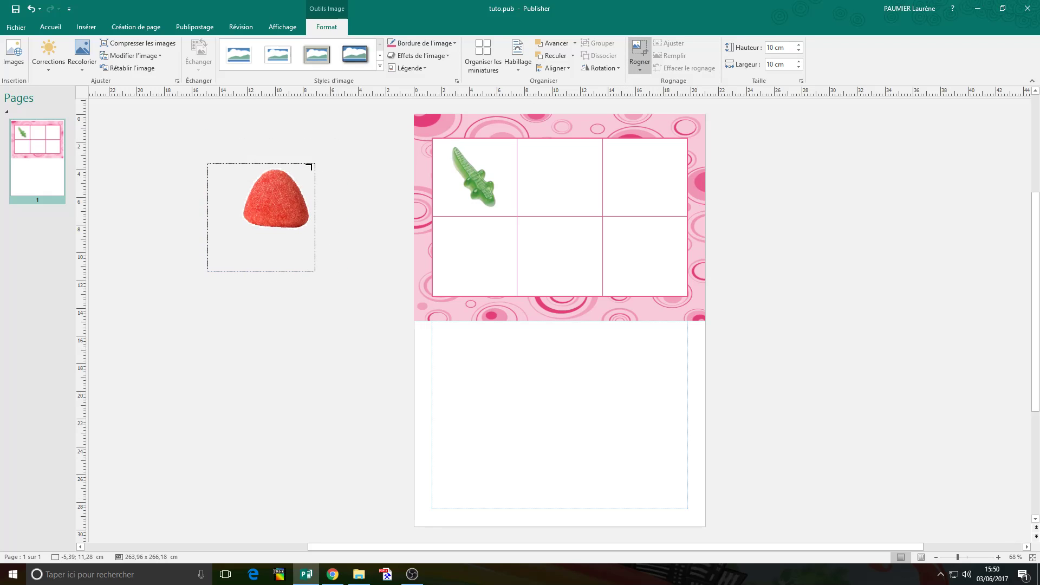
pyautogui.moveTo(210, 268); pyautogui.dragTo(246, 229)
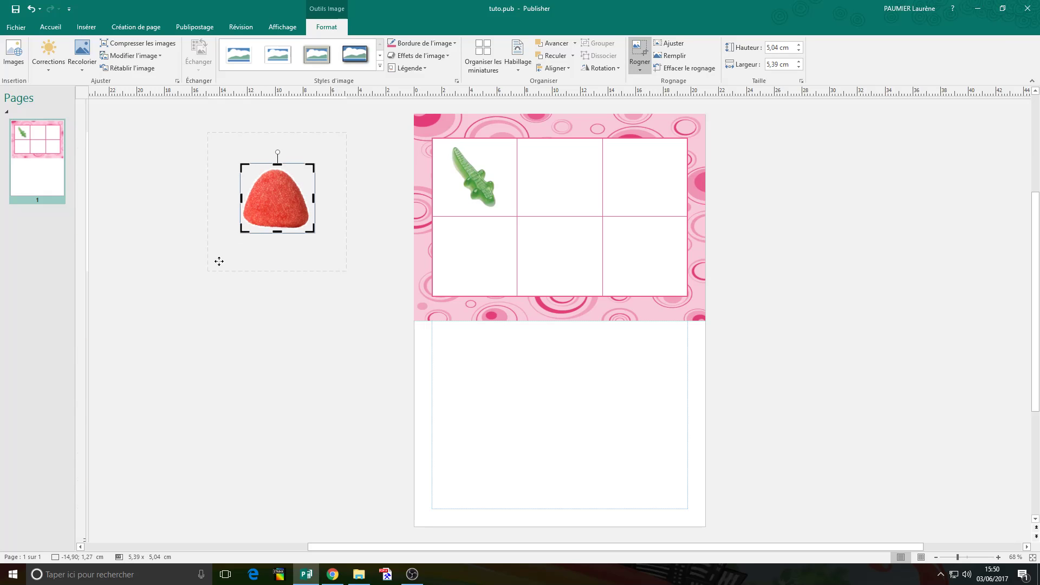
pyautogui.click(171, 332)
# Place the strawberry picture in the table's bottom-left cell and reduce it to about 4.34 x 4.06 cm
pyautogui.moveTo(273, 189); pyautogui.dragTo(450, 232)
pyautogui.moveTo(474, 267); pyautogui.dragTo(474, 267)
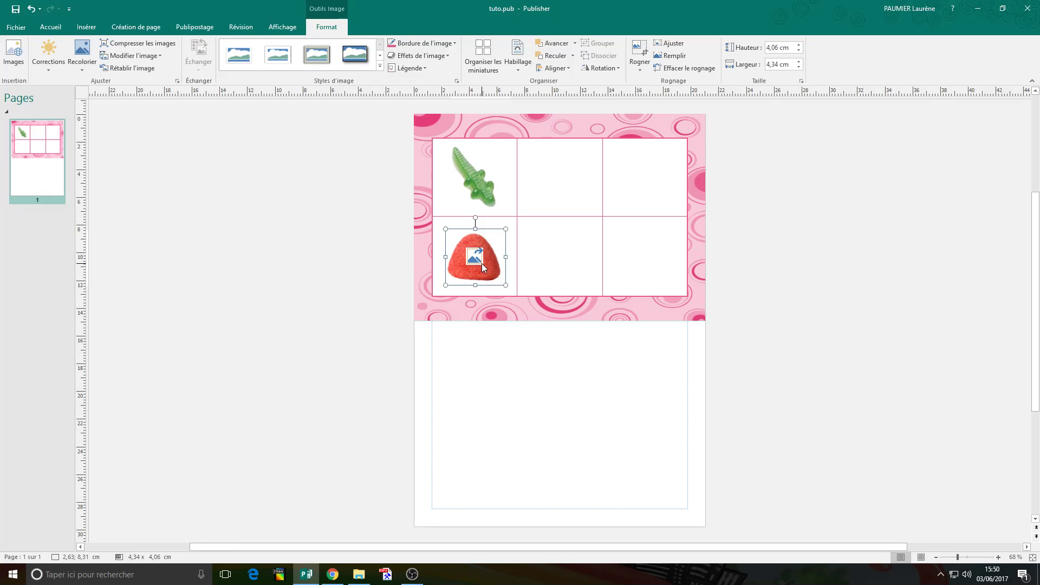
pyautogui.click(320, 487)
pyautogui.click(350, 573)
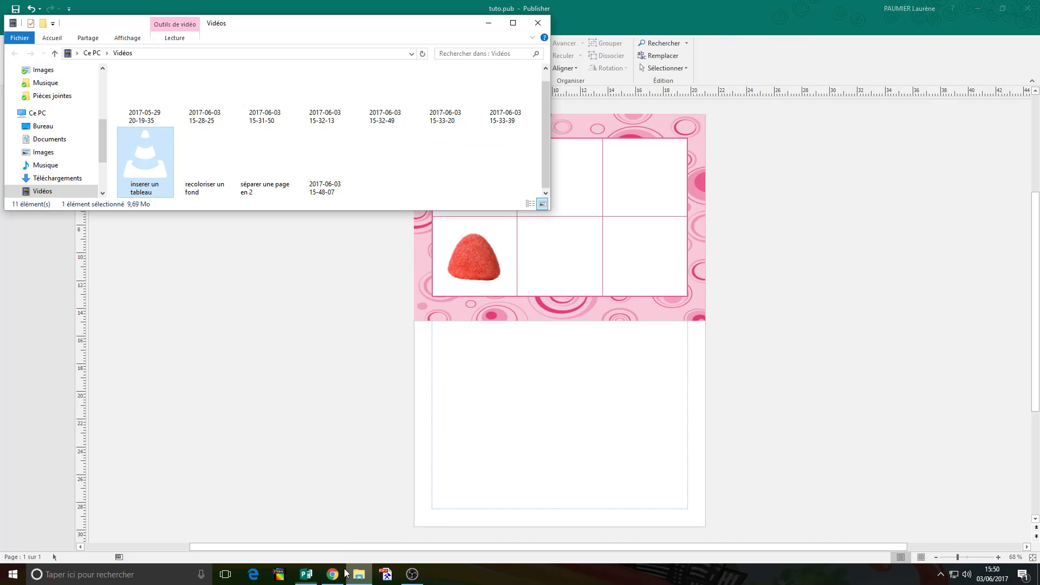
# Switch to Chrome, search Google Images for "krema png" and look through the results
pyautogui.click(332, 574)
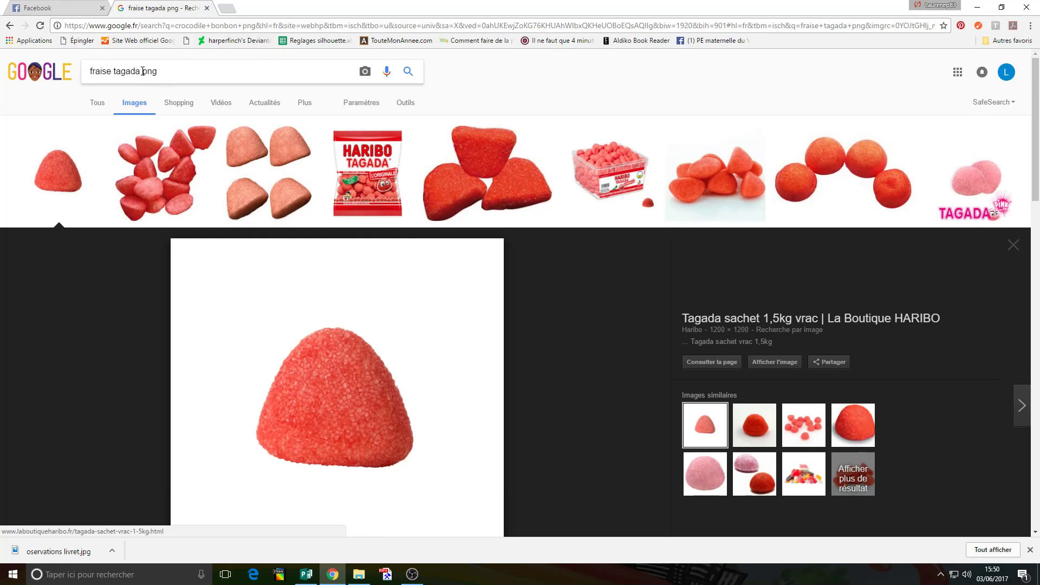
pyautogui.moveTo(141, 71); pyautogui.dragTo(87, 71)
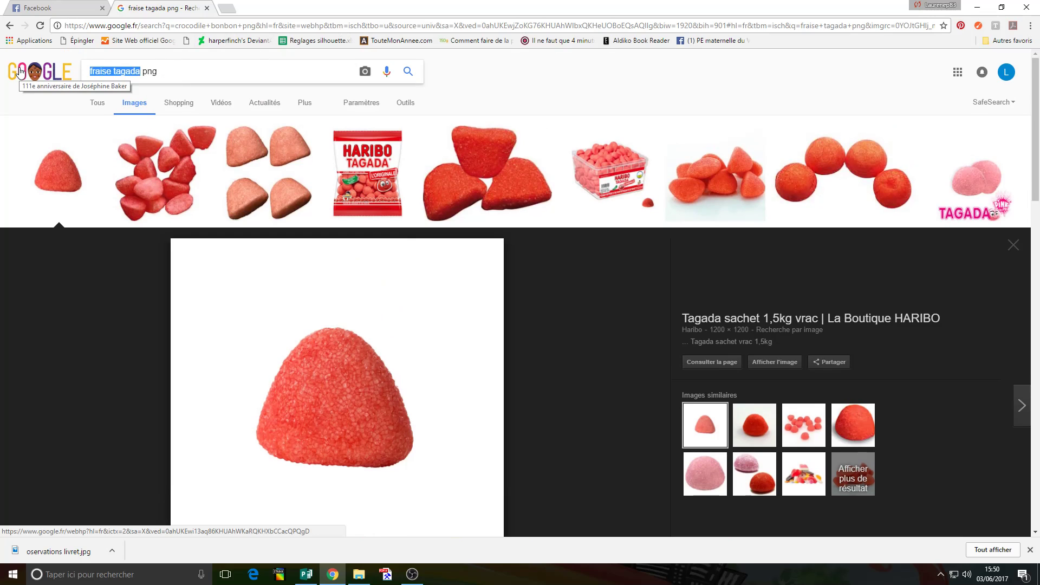
pyautogui.write('krema')
pyautogui.press('Return')
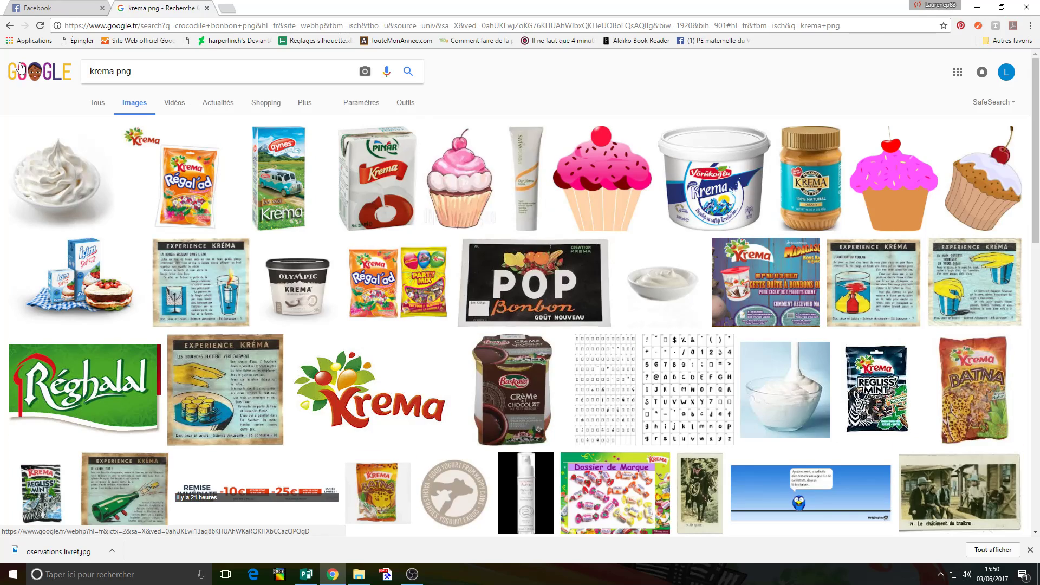
pyautogui.scroll(-8, 184, 331)
pyautogui.scroll(8, 146, 289)
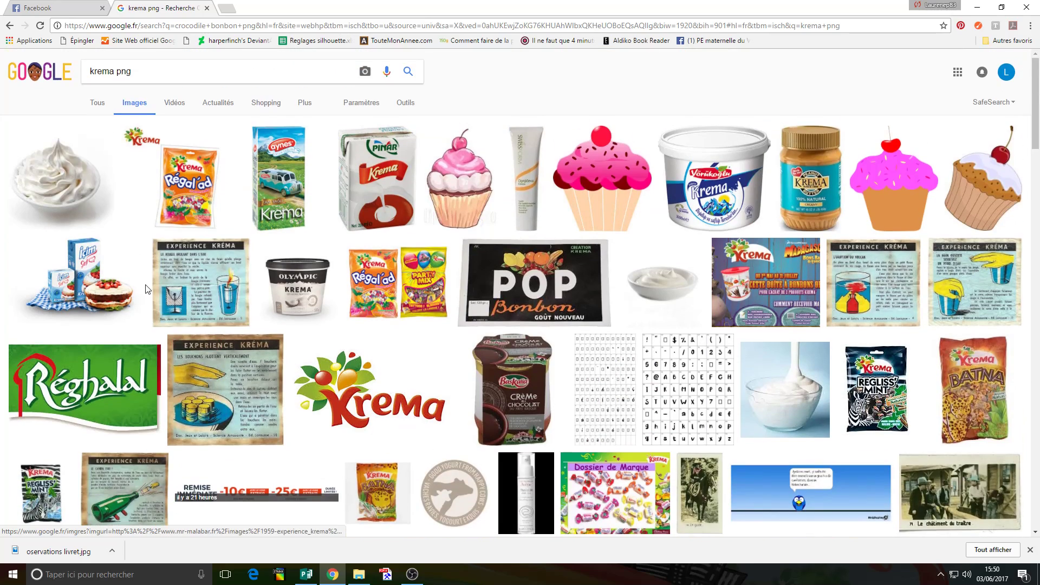
# Search Google Images for "bonbon png"
pyautogui.doubleClick(103, 71)
pyautogui.write('bonbnopng')
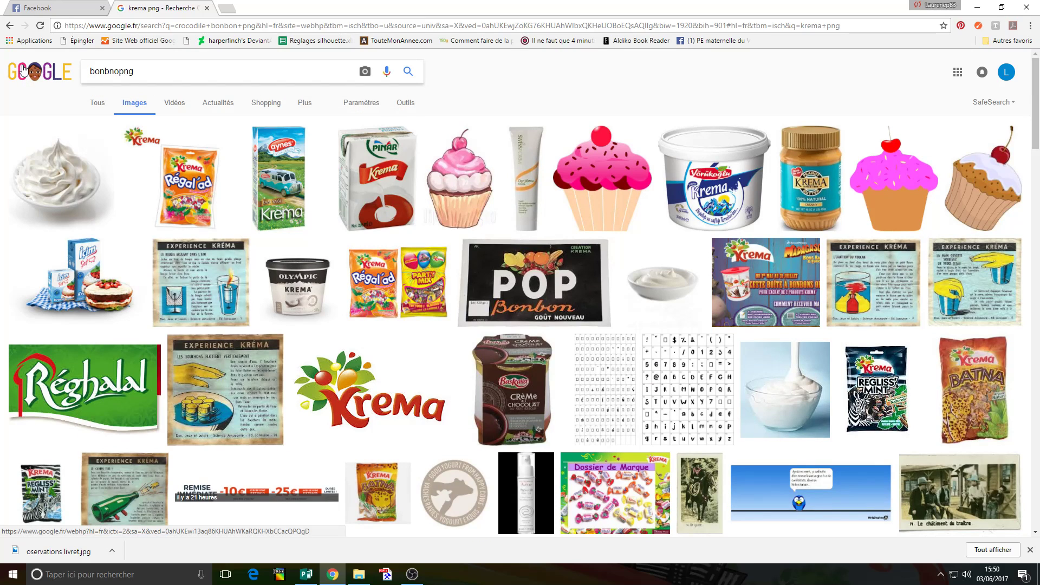
pyautogui.write('o')
pyautogui.press('BackSpace')
pyautogui.press('BackSpace')
pyautogui.write('on')
pyautogui.press('Return')
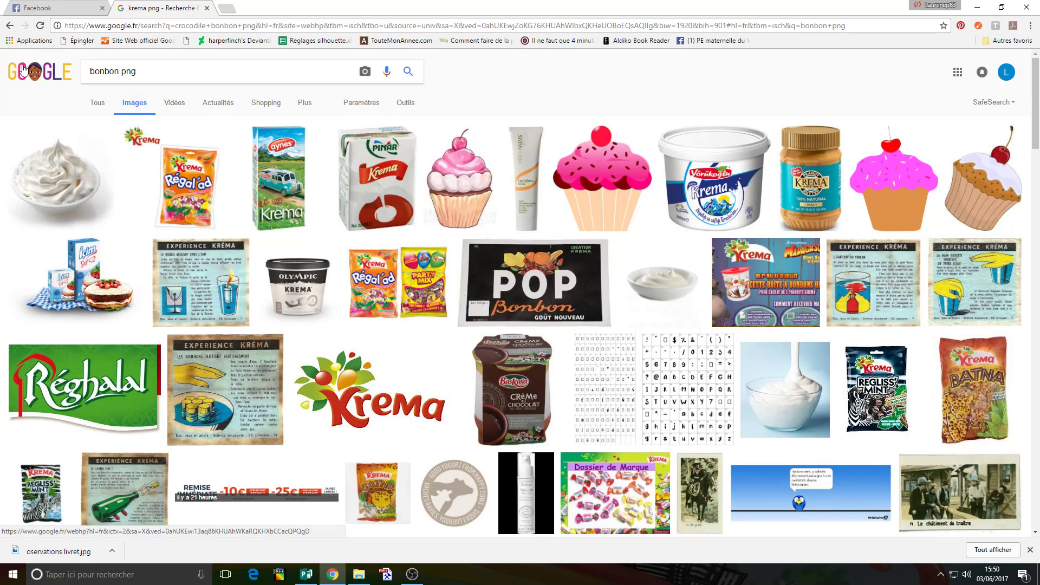
# Find the picture of pastel flying saucer candies from Edith Magazine in the results and copy the enlarged image
pyautogui.scroll(-1, 172, 270)
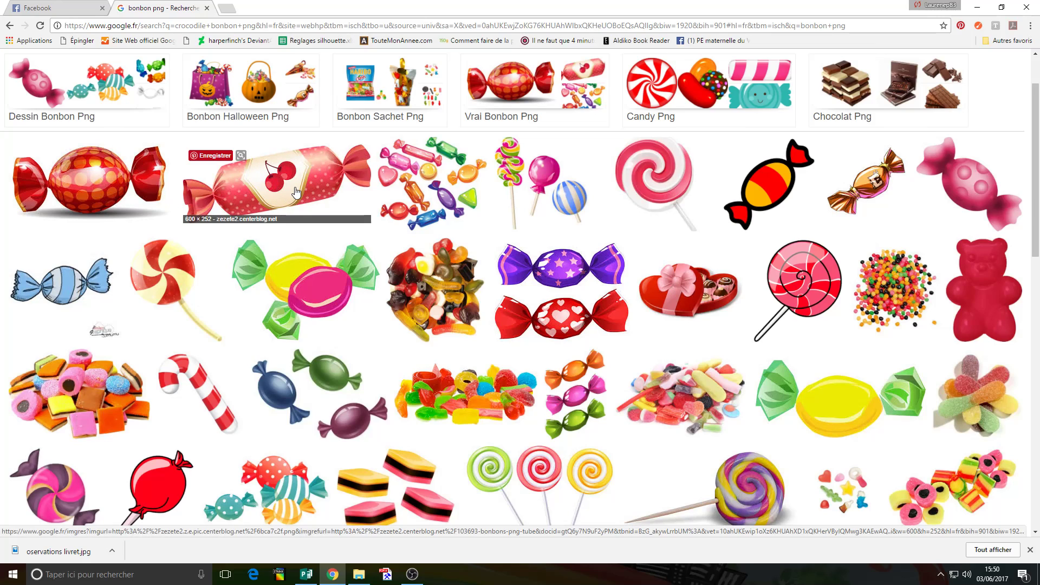
pyautogui.scroll(-5, 296, 192)
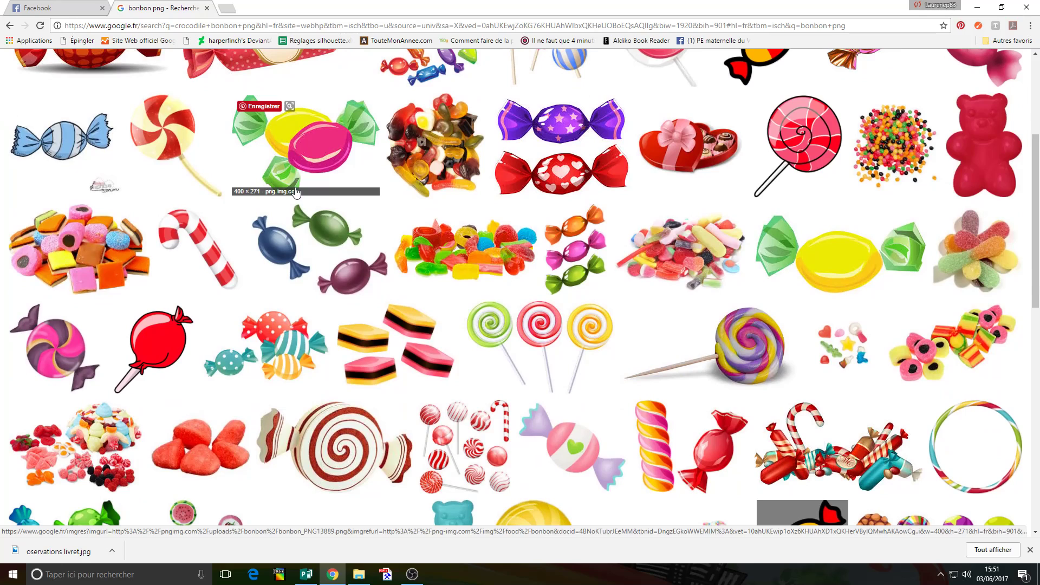
pyautogui.scroll(-3, 296, 192)
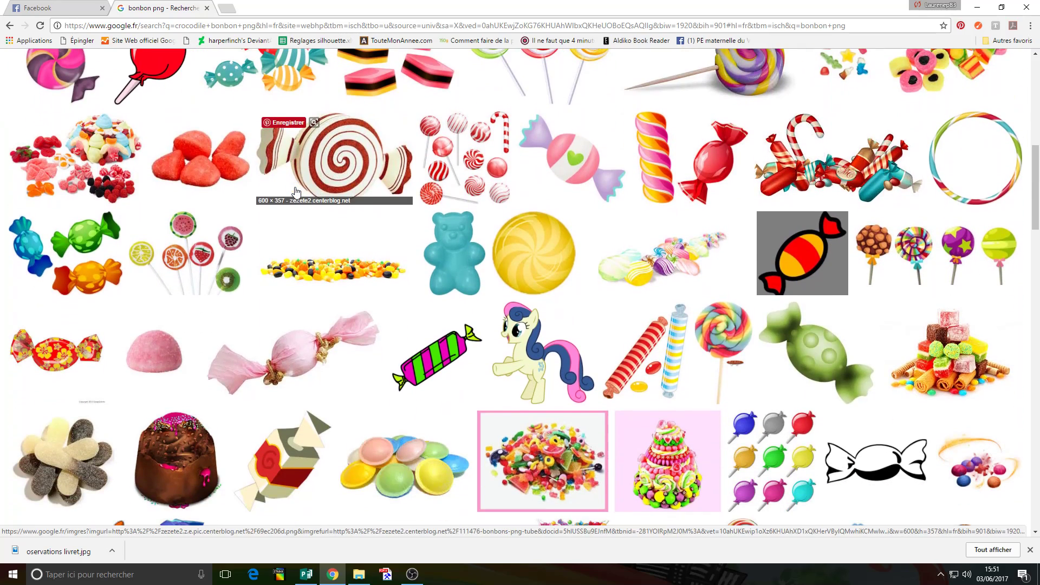
pyautogui.scroll(-4, 296, 193)
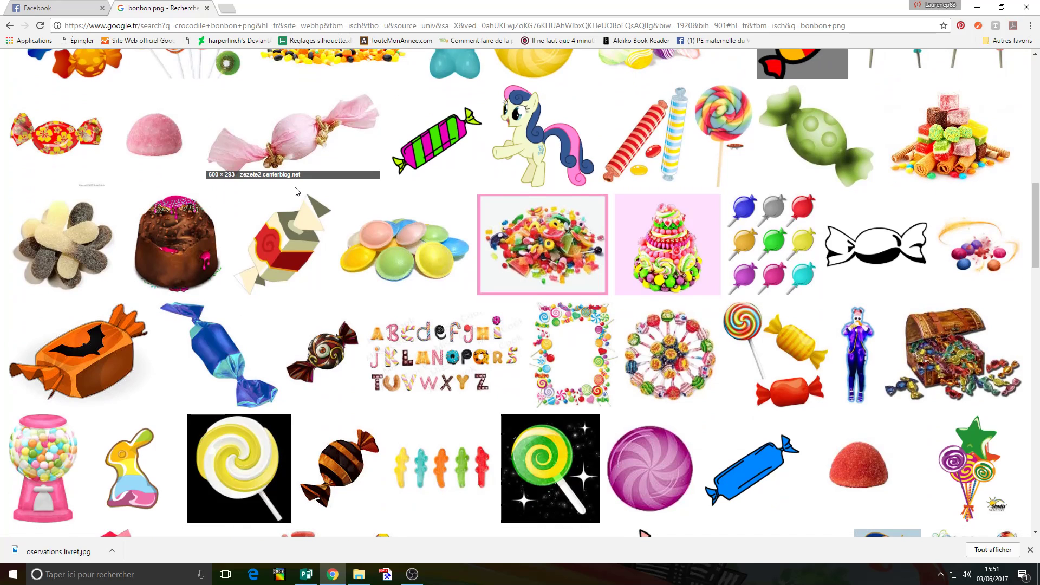
pyautogui.scroll(-1, 296, 192)
pyautogui.click(378, 194)
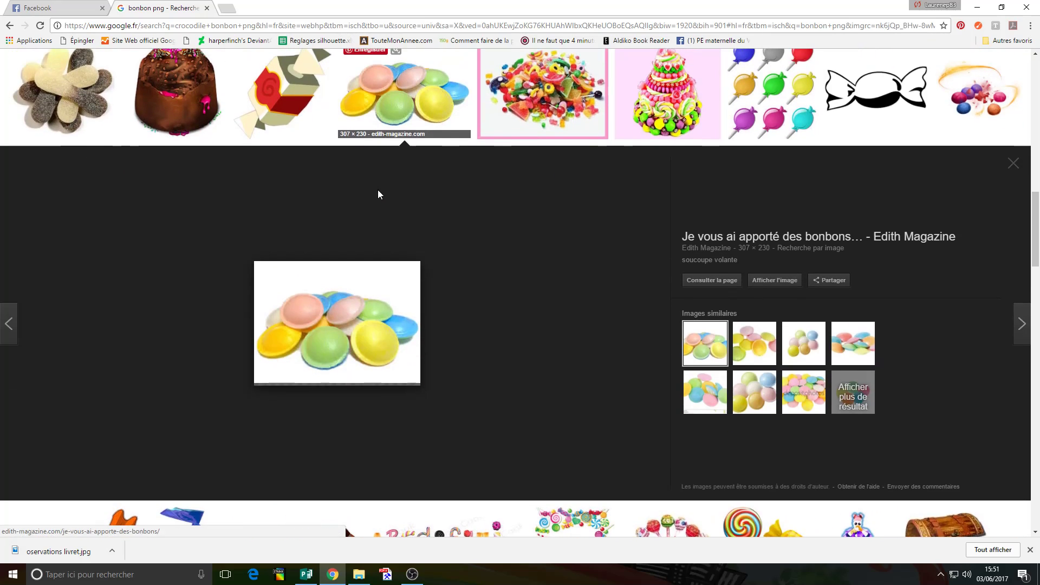
pyautogui.rightClick(331, 318)
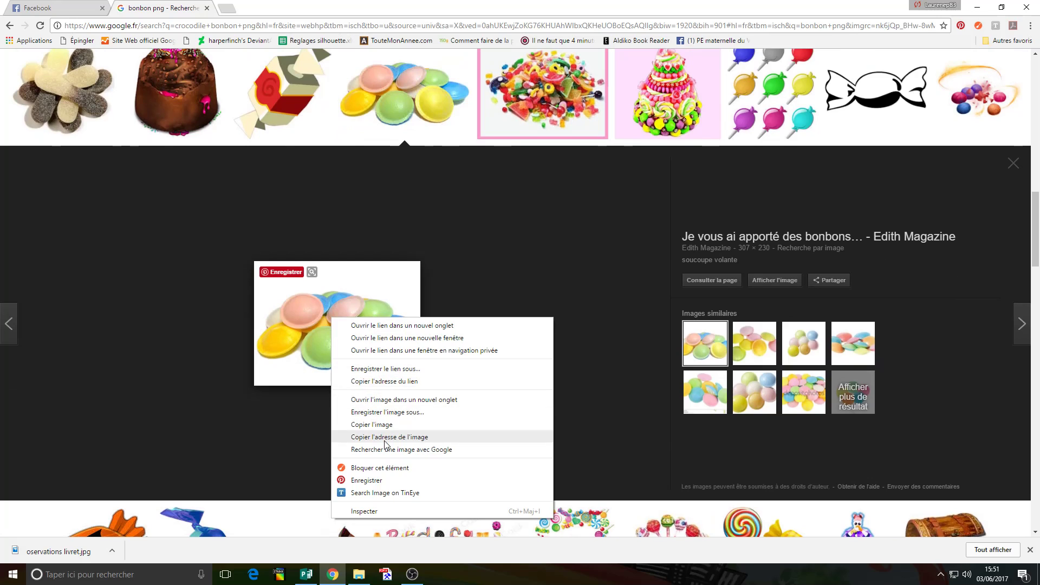
pyautogui.click(372, 424)
# Paste the flying saucer candy picture beside the page in Publisher and make its white background transparent with Couleur transparente
pyautogui.click(306, 574)
pyautogui.rightClick(243, 285)
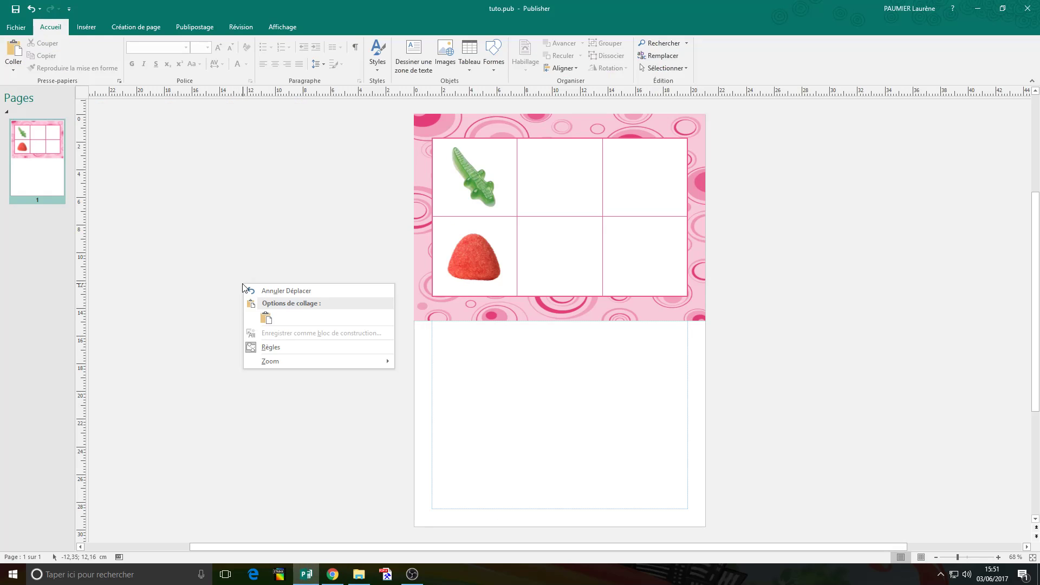
pyautogui.click(266, 318)
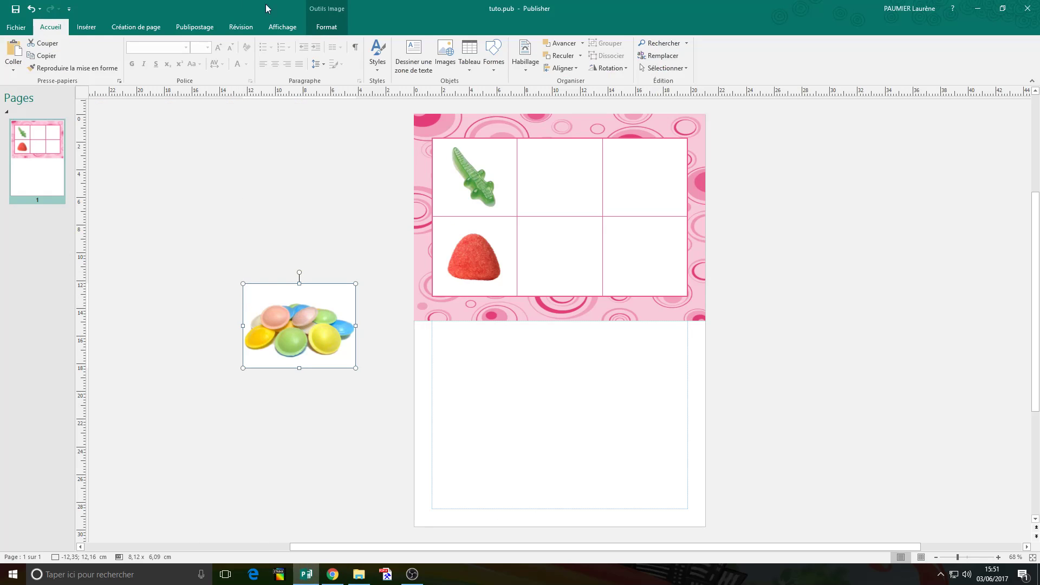
pyautogui.click(327, 27)
pyautogui.click(82, 54)
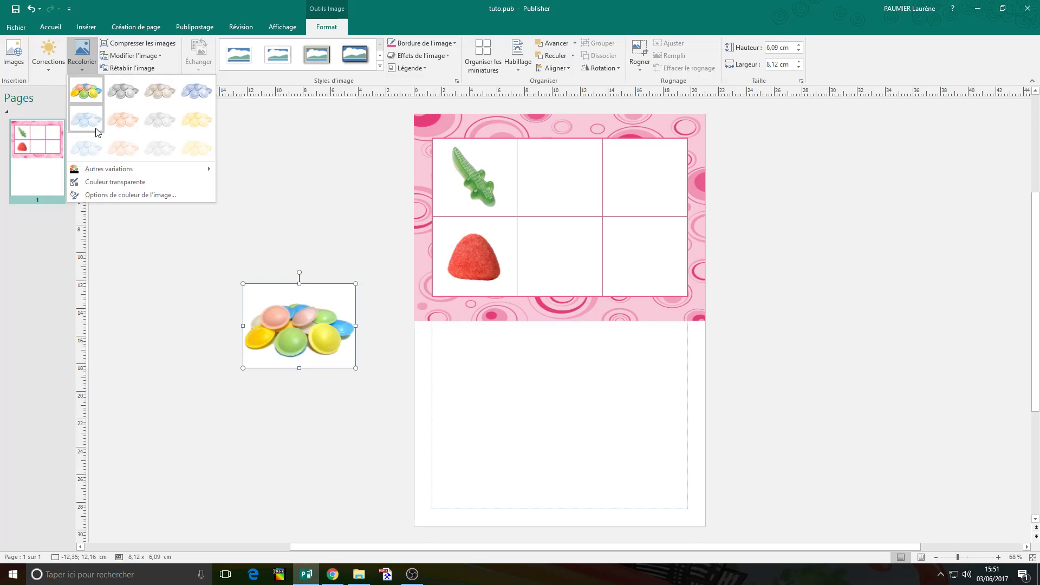
pyautogui.click(125, 182)
pyautogui.click(254, 310)
# Place the flying saucer candy picture in the table's bottom-middle cell and reduce it to about 5.60 x 4.20 cm
pyautogui.moveTo(243, 282); pyautogui.dragTo(266, 301)
pyautogui.moveTo(330, 329); pyautogui.dragTo(587, 247)
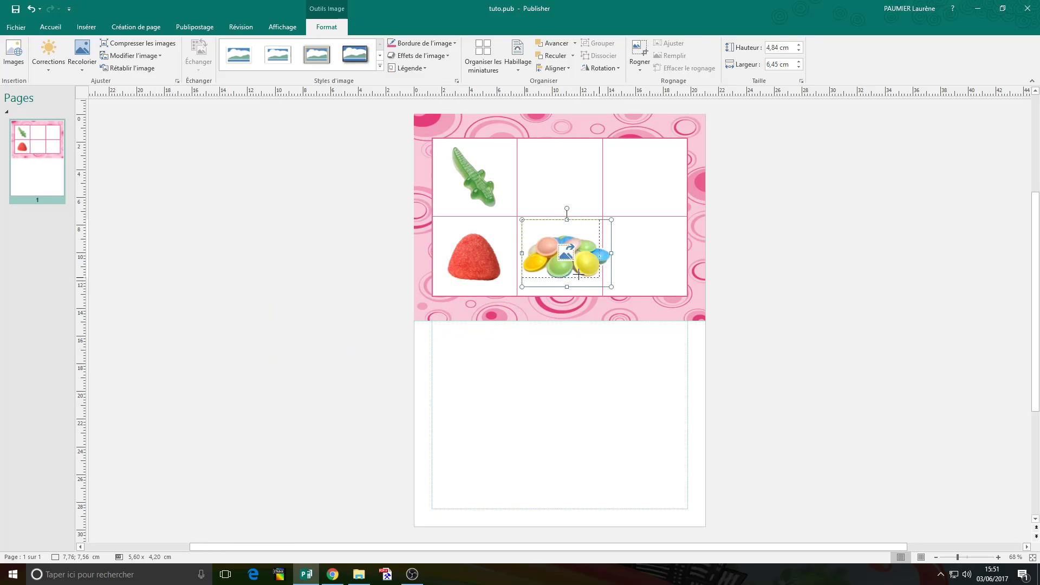
pyautogui.moveTo(611, 286); pyautogui.dragTo(599, 278)
pyautogui.click(275, 275)
# Switch to Chrome and search Google Images for "bonbon frite png"
pyautogui.click(333, 575)
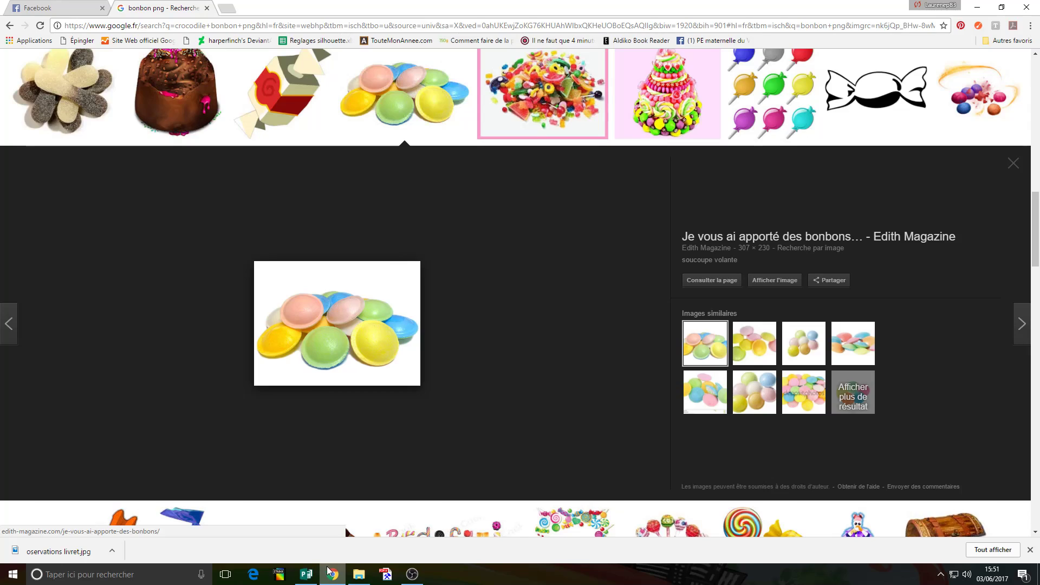
pyautogui.scroll(5, 428, 170)
pyautogui.scroll(5, 428, 173)
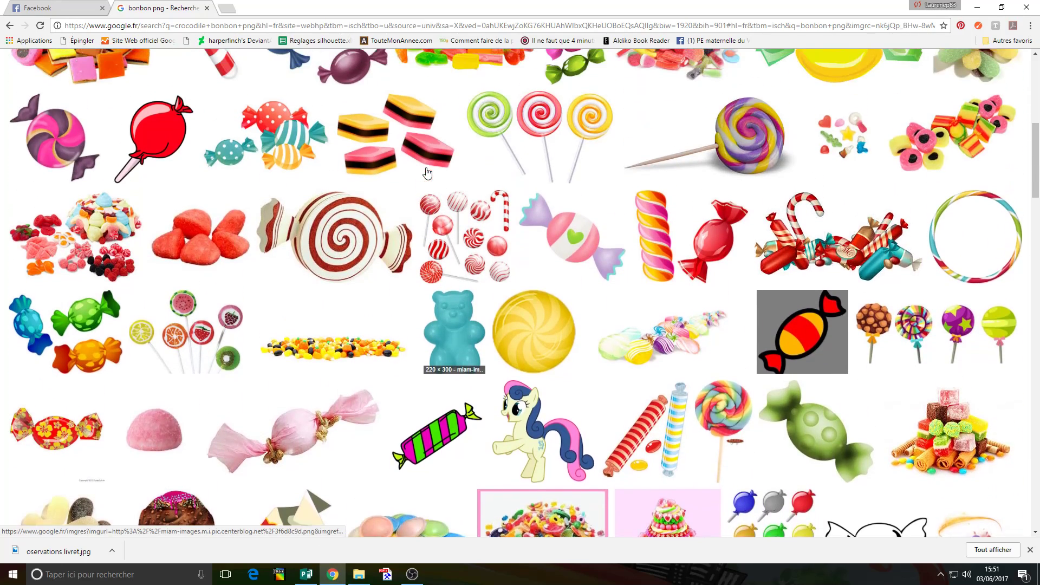
pyautogui.scroll(5, 408, 174)
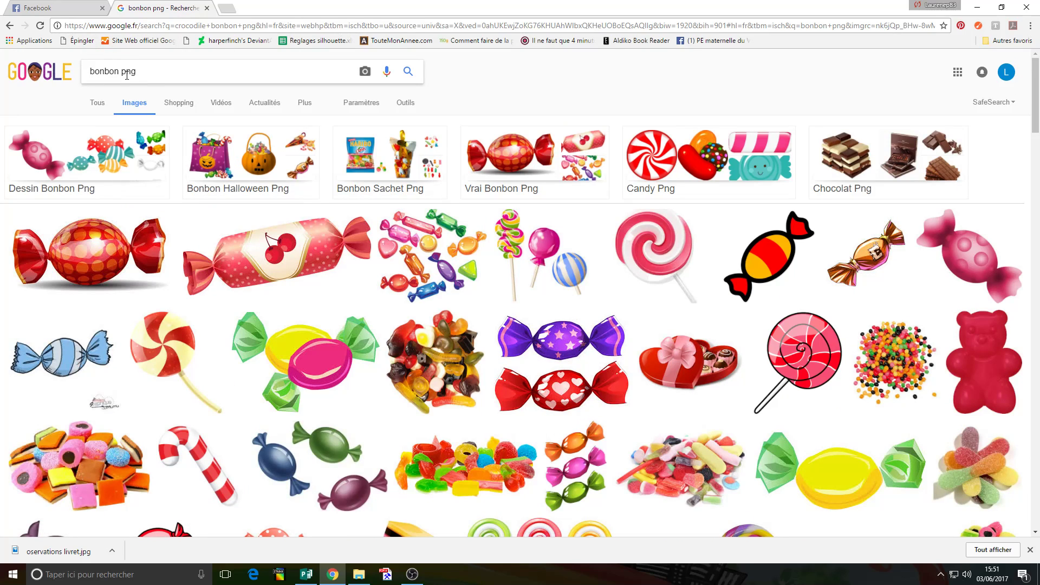
pyautogui.write('frite')
pyautogui.press('Return')
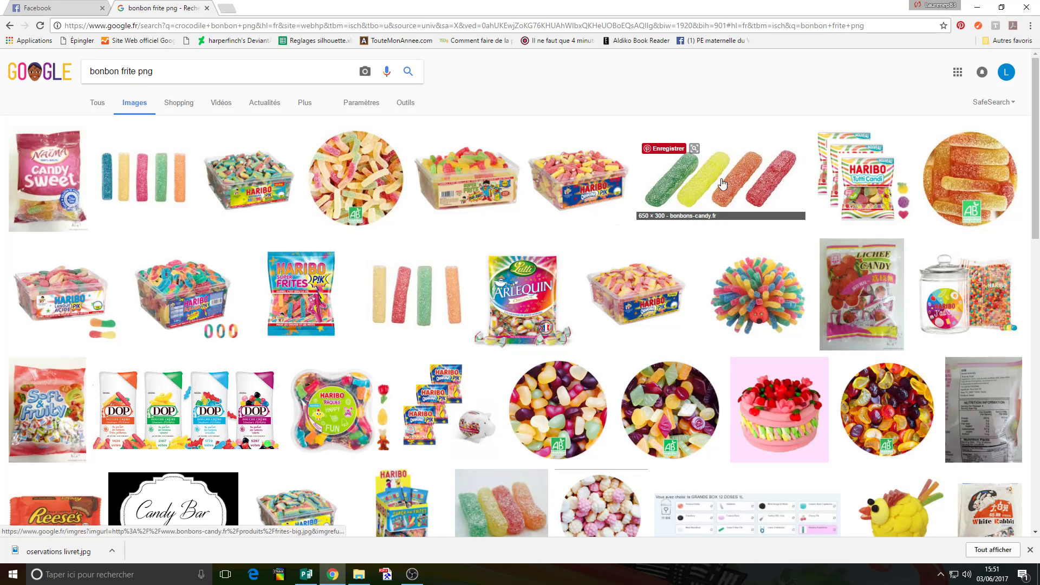
# Open the Le Géant de la Fête picture of four upright frite candies and copy the image
pyautogui.rightClick(422, 289)
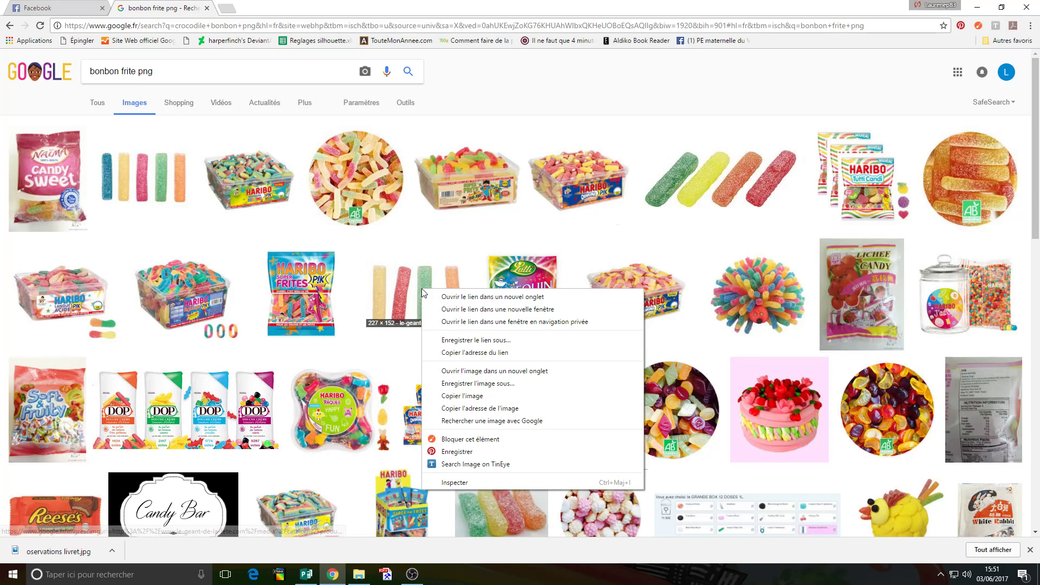
pyautogui.press('Escape')
pyautogui.click(392, 290)
pyautogui.rightClick(366, 313)
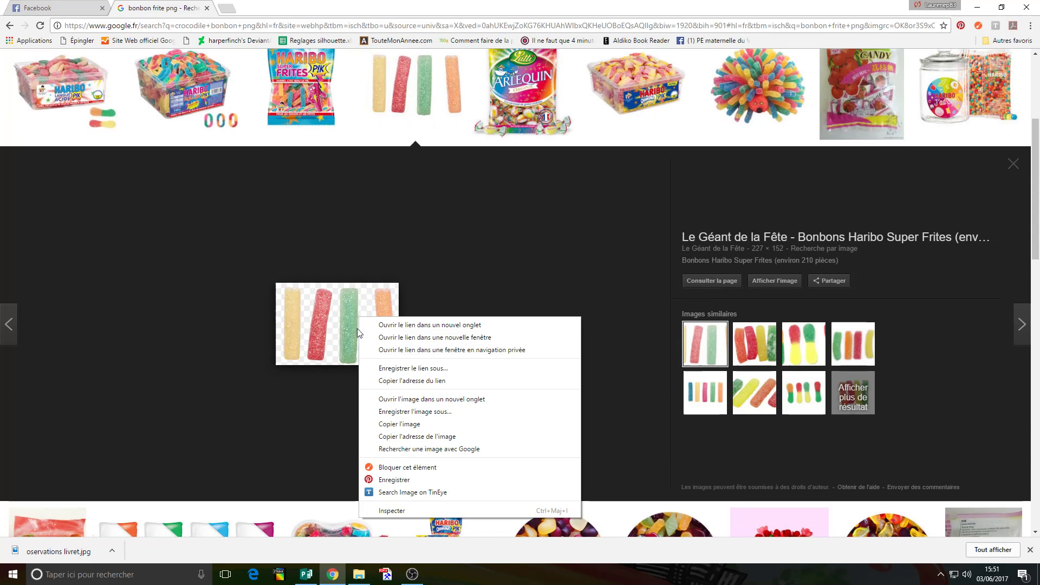
pyautogui.click(395, 422)
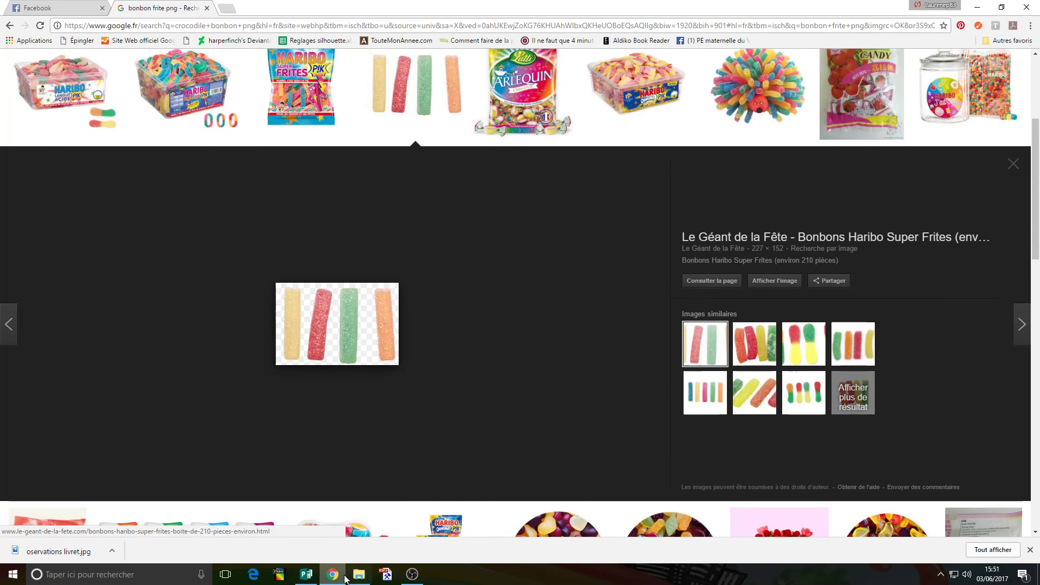
# Paste the frite candy picture into Publisher, place it in the table's top-middle cell and shrink it to fit
pyautogui.click(306, 574)
pyautogui.rightClick(241, 273)
pyautogui.click(262, 306)
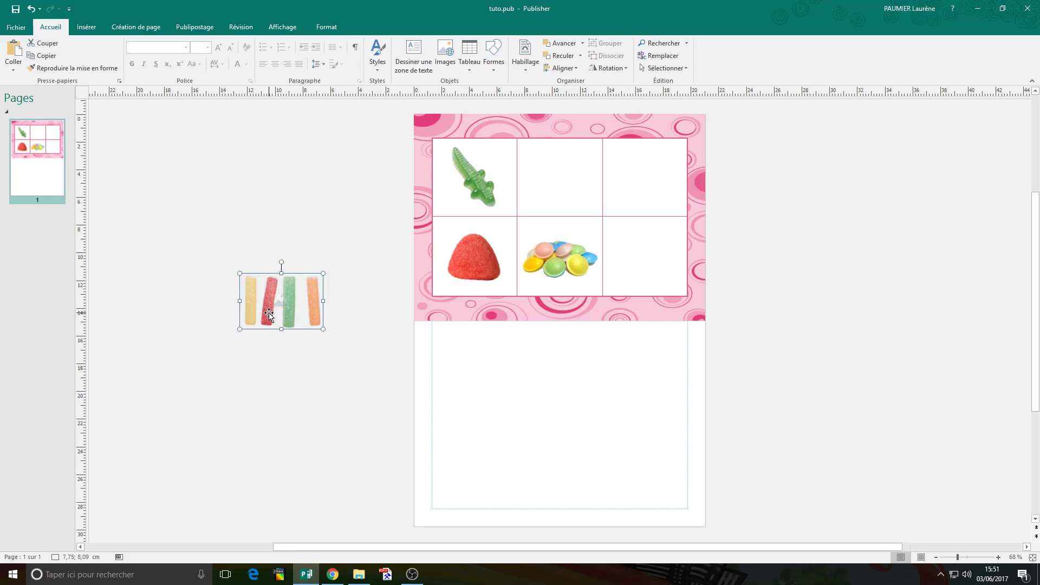
pyautogui.moveTo(267, 306); pyautogui.dragTo(546, 181)
pyautogui.moveTo(600, 147); pyautogui.dragTo(573, 173)
# Switch to Chrome and search Google Images for "bonbon banane png"
pyautogui.click(332, 576)
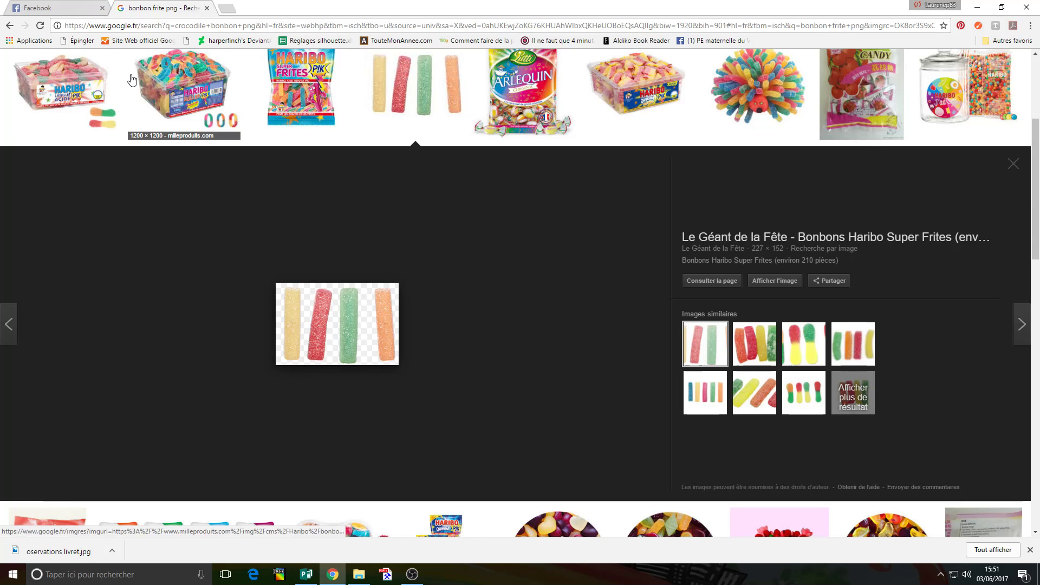
pyautogui.scroll(4, 135, 100)
pyautogui.moveTo(133, 70); pyautogui.dragTo(121, 70)
pyautogui.write('bonbon banae png')
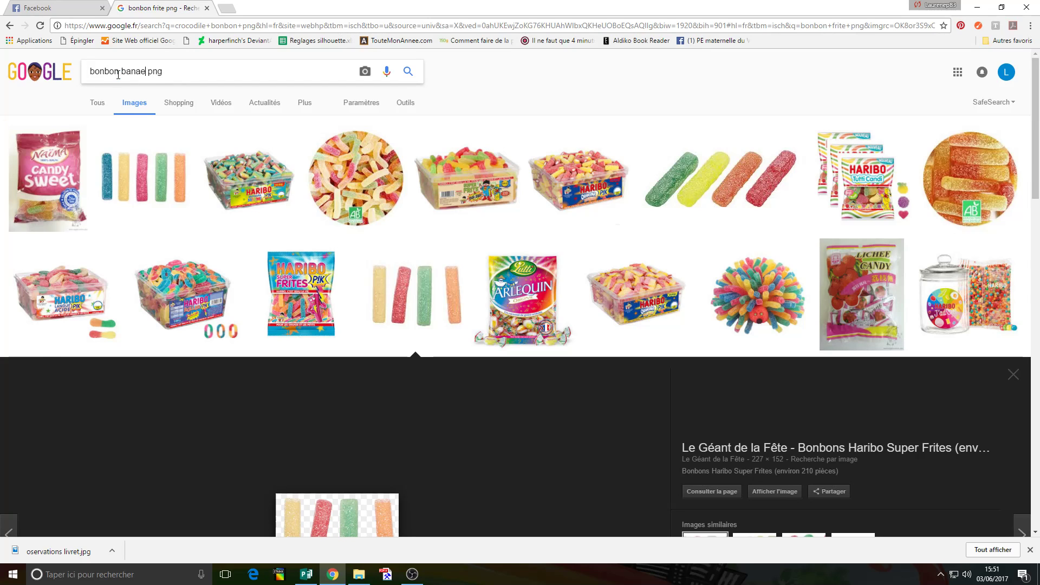
pyautogui.press('Return')
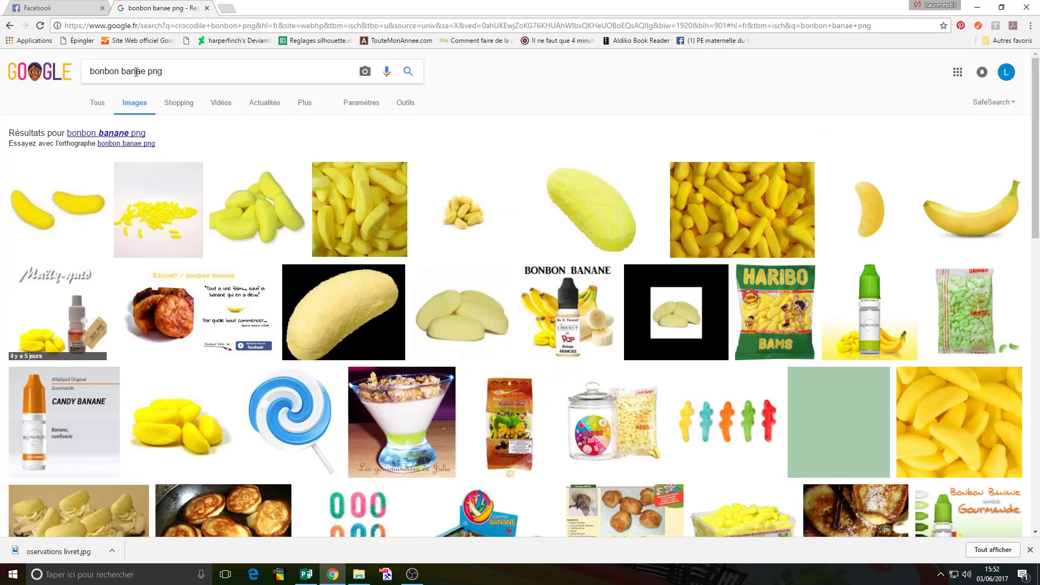
pyautogui.click(128, 134)
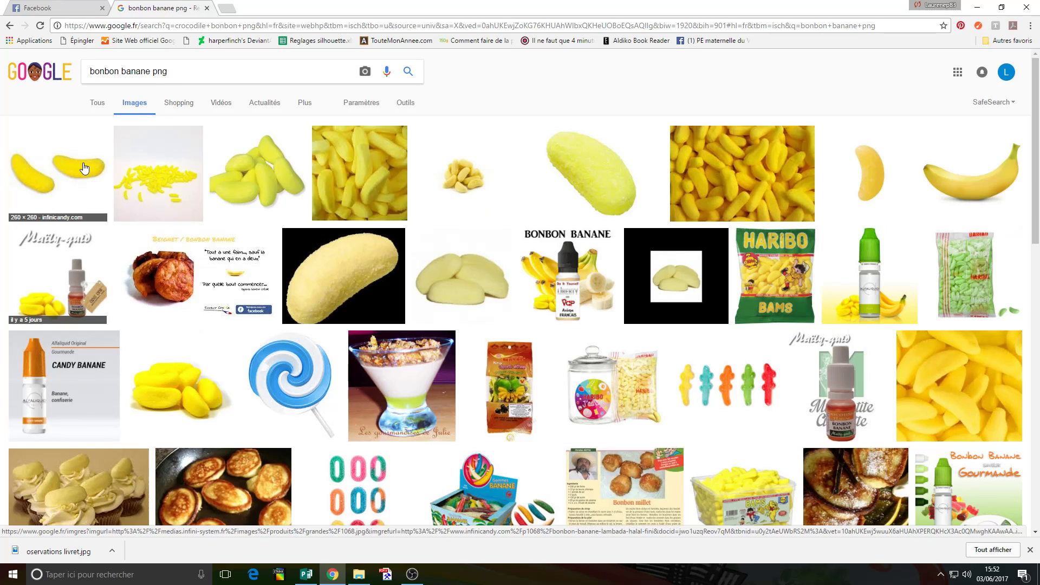
# Open the Mister Bonbon picture of the yellow BAM'S banana candies and copy the image
pyautogui.click(185, 412)
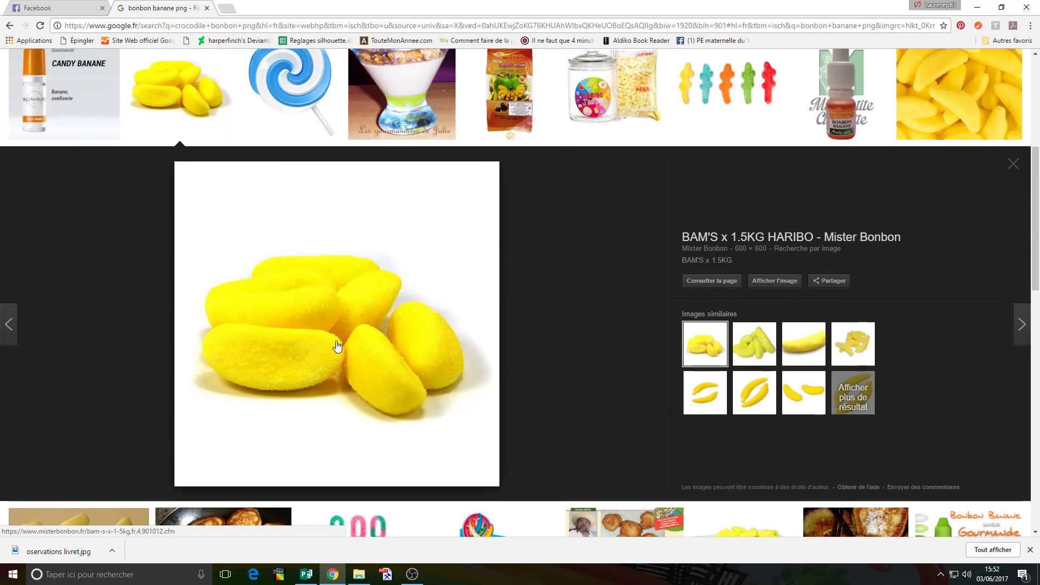
pyautogui.rightClick(337, 346)
pyautogui.click(380, 448)
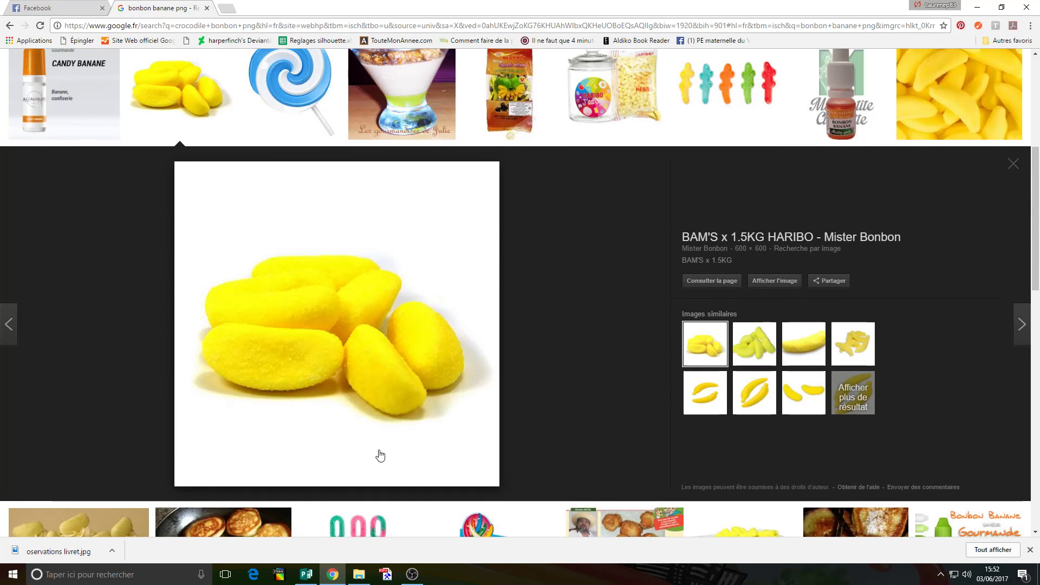
# Paste the banana candy picture beside the page in Publisher and make its white background transparent with Couleur transparente
pyautogui.click(307, 576)
pyautogui.rightClick(190, 195)
pyautogui.click(210, 227)
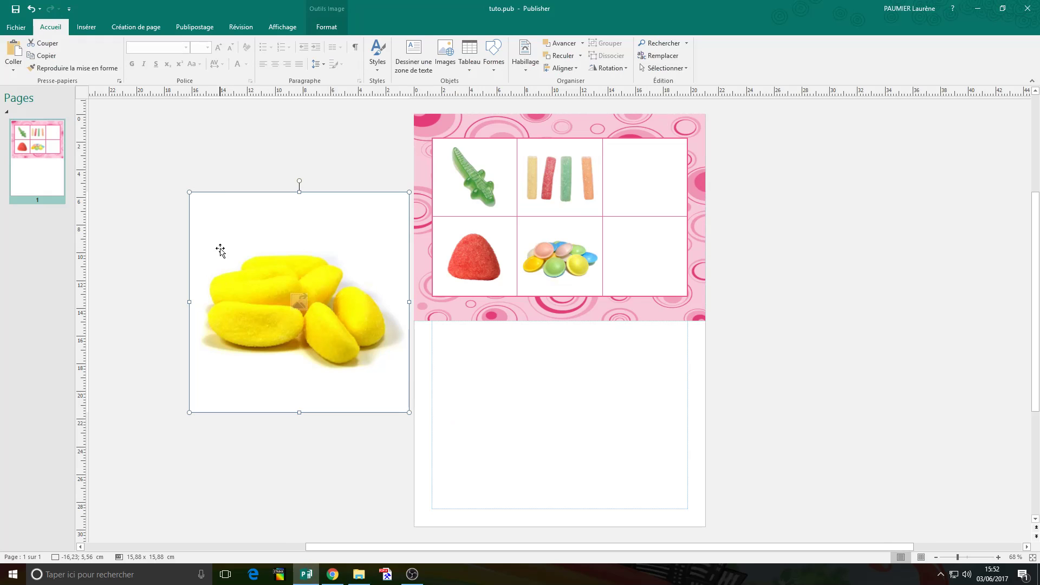
pyautogui.click(332, 29)
pyautogui.click(79, 73)
pyautogui.click(106, 181)
pyautogui.click(302, 242)
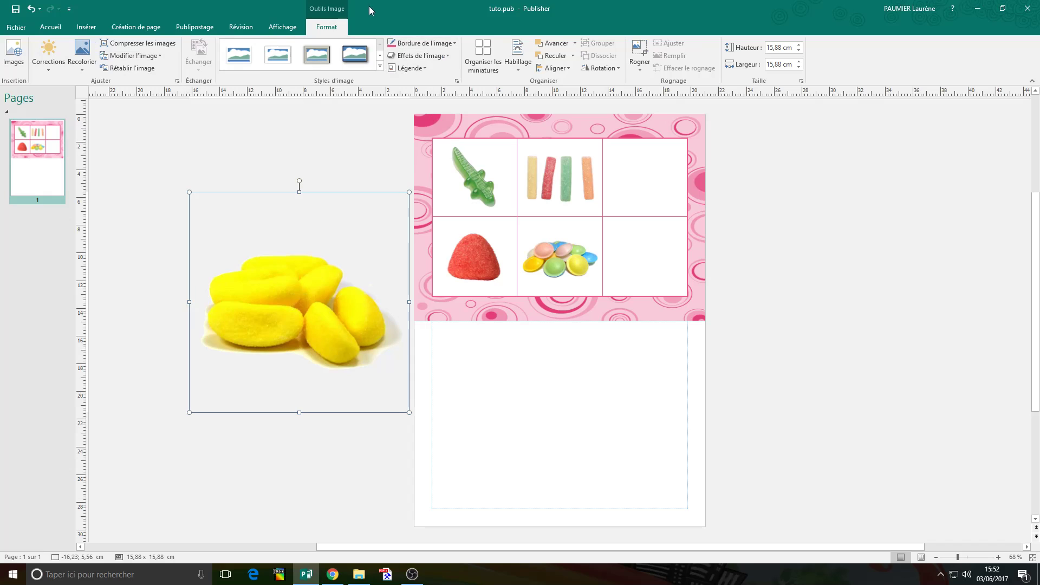
# Crop the empty margins around the banana candies
pyautogui.click(640, 54)
pyautogui.moveTo(405, 196); pyautogui.dragTo(389, 252)
pyautogui.moveTo(193, 408); pyautogui.dragTo(207, 367)
pyautogui.click(143, 307)
# Place the banana candy picture in the table's top-right cell and reduce it to about 5.78 x 3.69 cm
pyautogui.click(266, 308)
pyautogui.moveTo(314, 317); pyautogui.dragTo(638, 181)
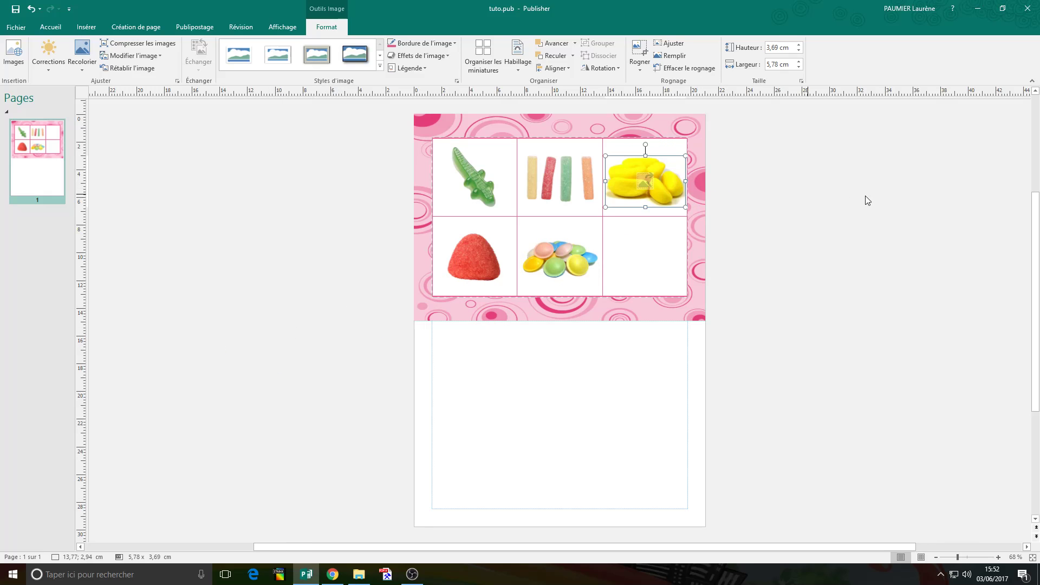
pyautogui.click(857, 202)
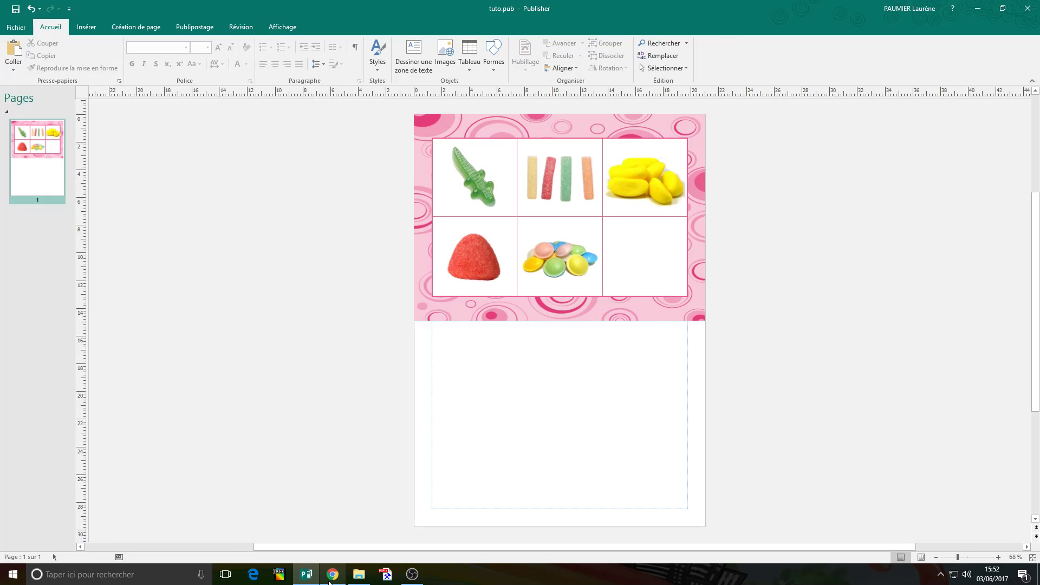
# Switch to Chrome and search Google Images for "bonbon coca png"
pyautogui.hotkey('alt', 'Tab')
pyautogui.scroll(5, 170, 155)
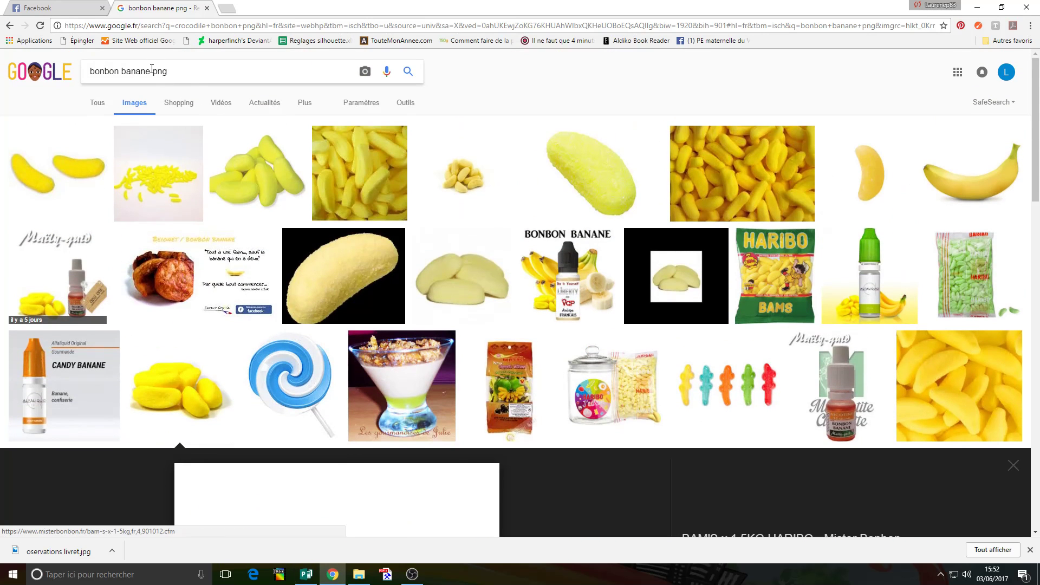
pyautogui.moveTo(153, 70); pyautogui.dragTo(119, 71)
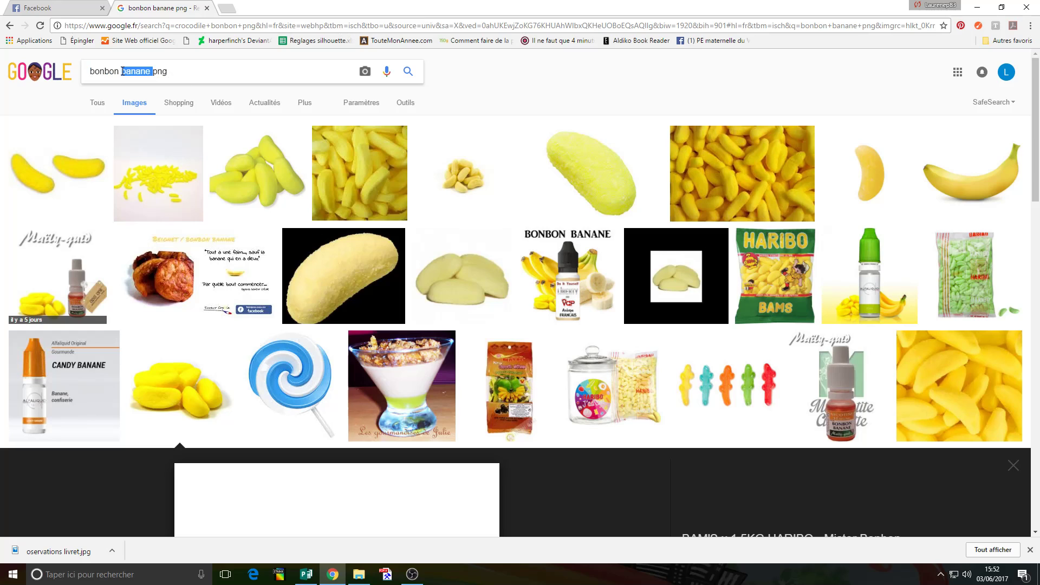
pyautogui.write('coca')
pyautogui.press('Return')
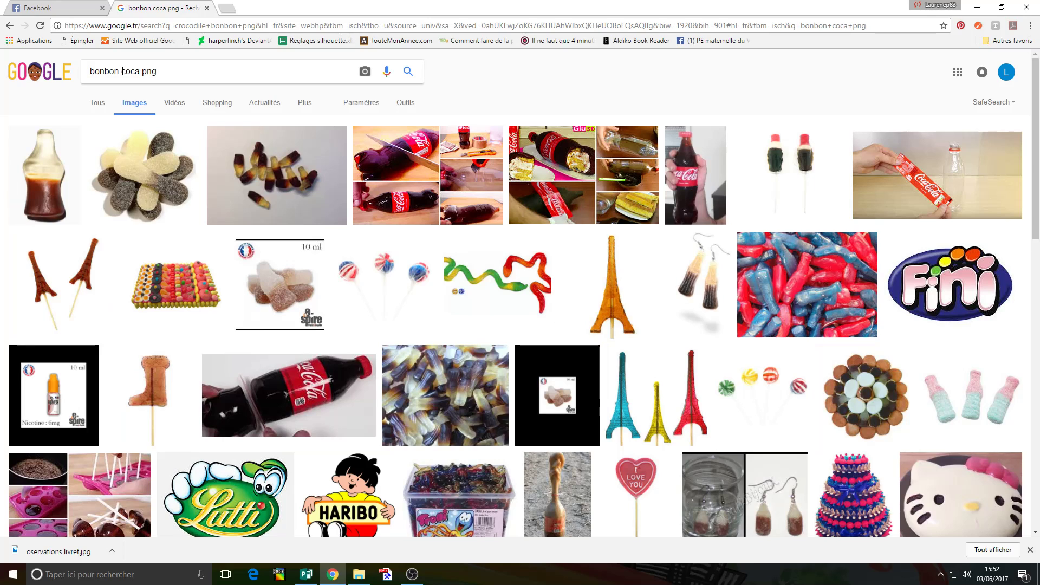
# Compare the cola bottle candy pictures, open the sugared BOUTEILLE COLA MISTRAL one and copy the image
pyautogui.click(44, 173)
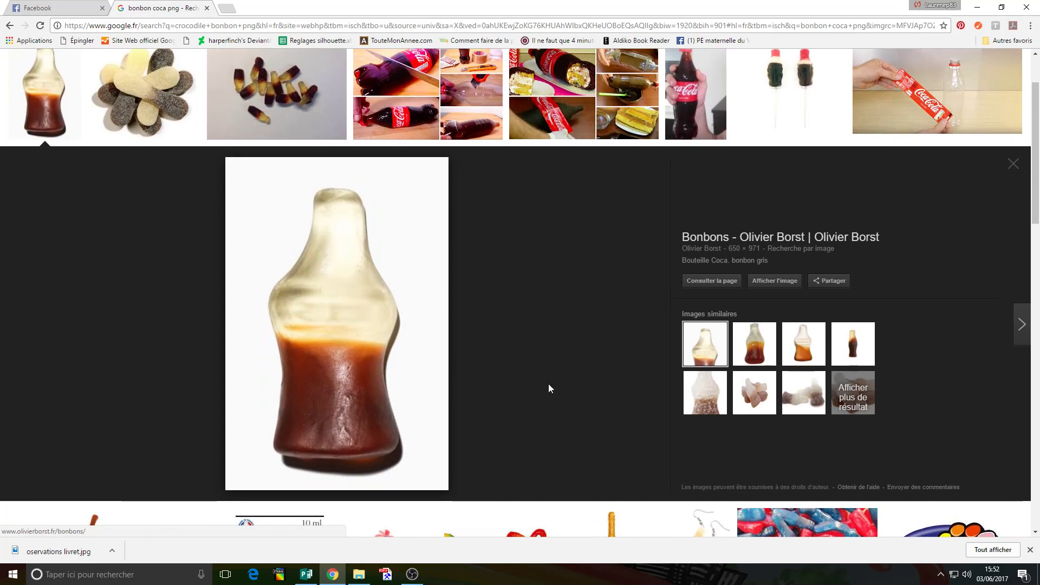
pyautogui.click(706, 394)
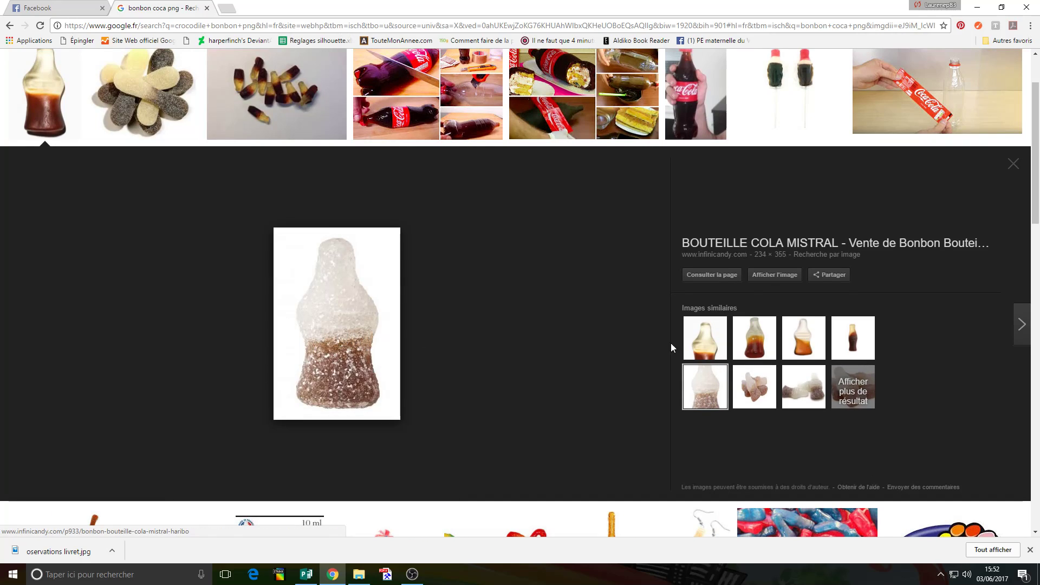
pyautogui.click(705, 338)
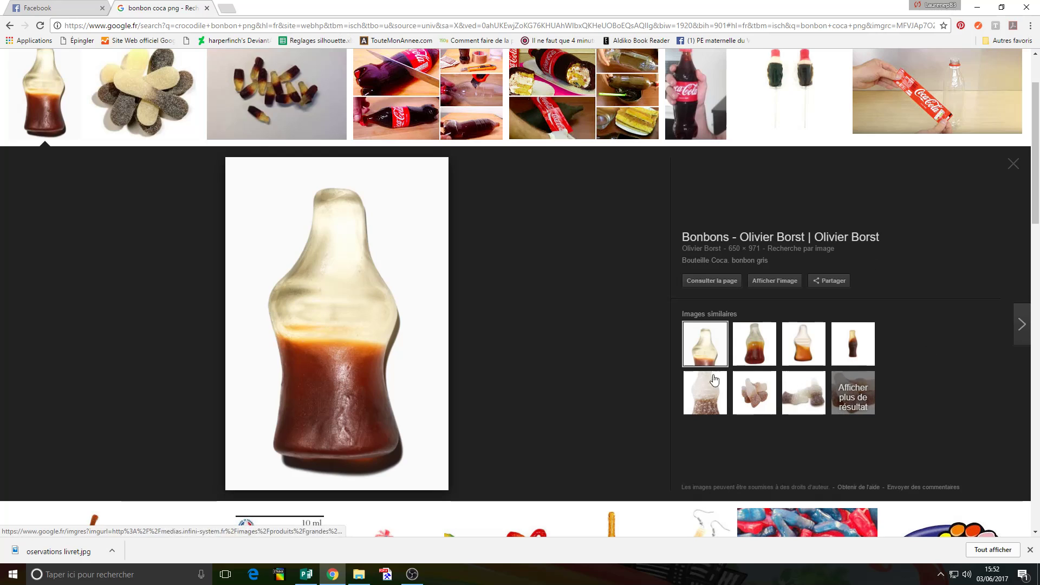
pyautogui.click(704, 393)
pyautogui.rightClick(343, 327)
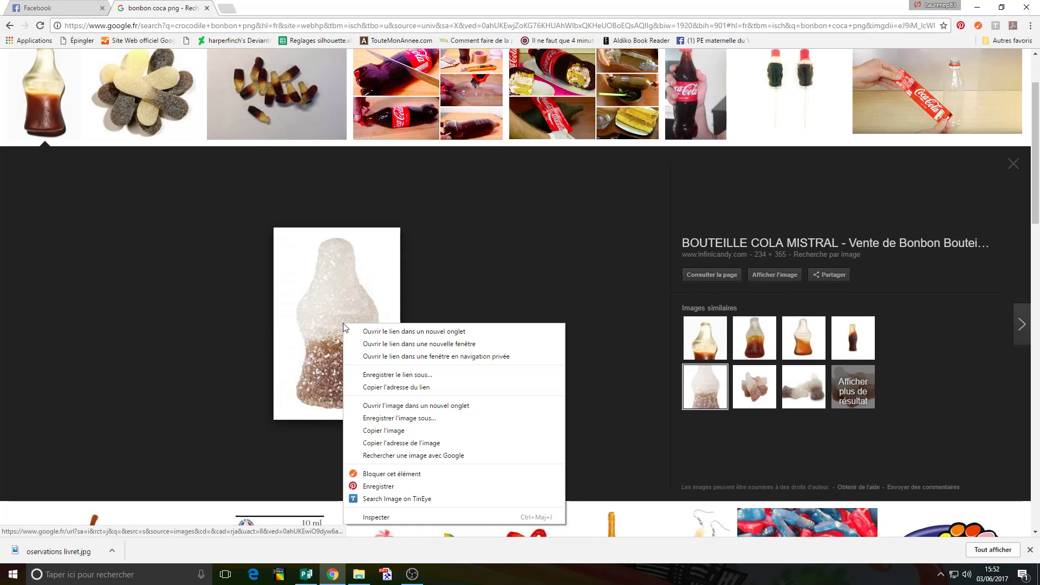
pyautogui.click(390, 431)
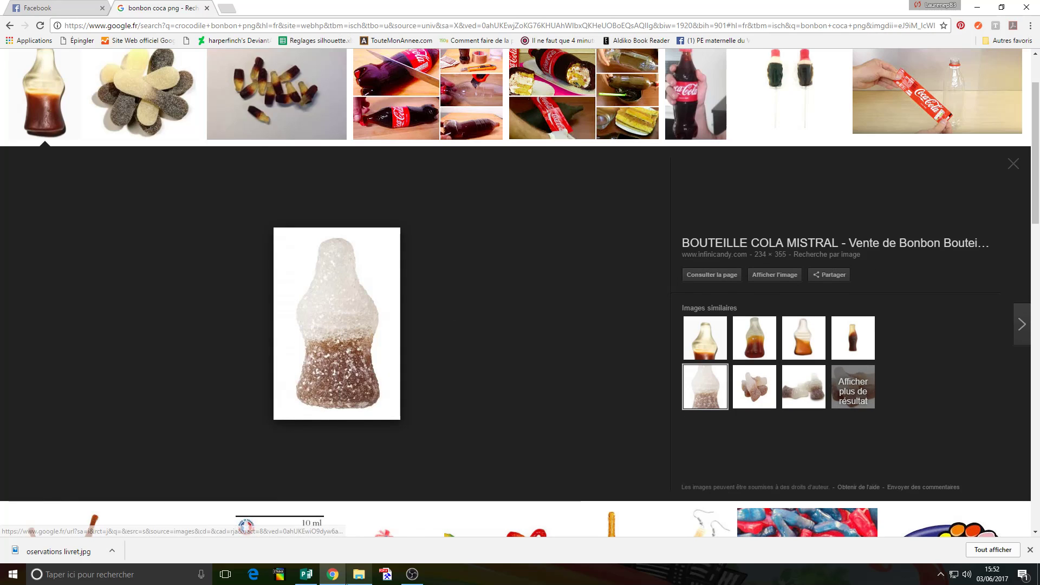
# Paste the cola bottle picture beside the page in Publisher and make its white background transparent
pyautogui.click(318, 581)
pyautogui.rightClick(271, 261)
pyautogui.click(292, 289)
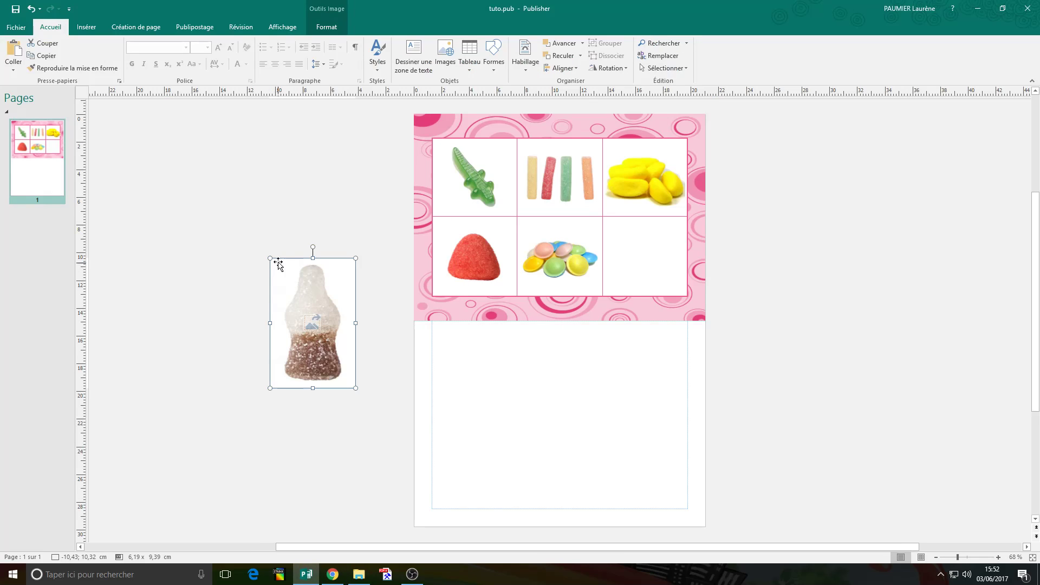
pyautogui.click(327, 27)
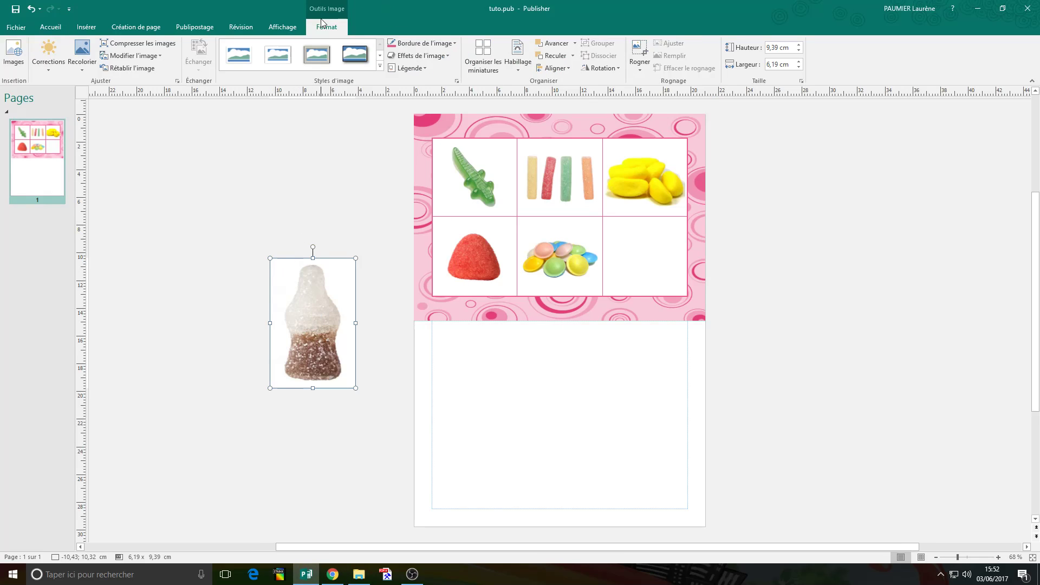
pyautogui.click(79, 68)
pyautogui.click(111, 220)
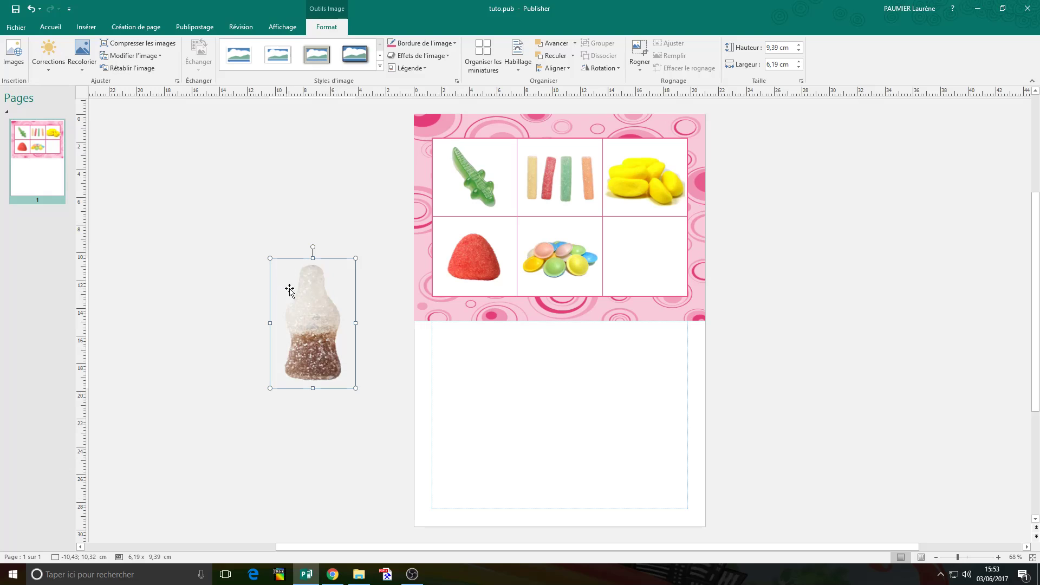
# Reduce the cola bottle picture to about 3.20 x 4.86 cm and place it in the table's empty bottom-right cell
pyautogui.moveTo(312, 324); pyautogui.dragTo(348, 314)
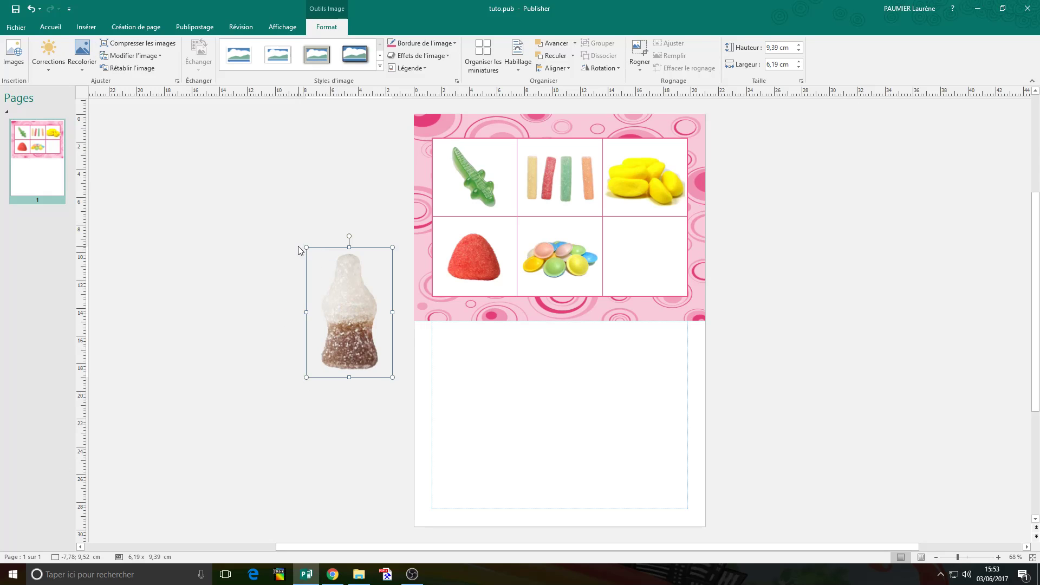
pyautogui.moveTo(305, 247); pyautogui.dragTo(348, 310)
pyautogui.moveTo(400, 344); pyautogui.dragTo(648, 268)
pyautogui.click(223, 260)
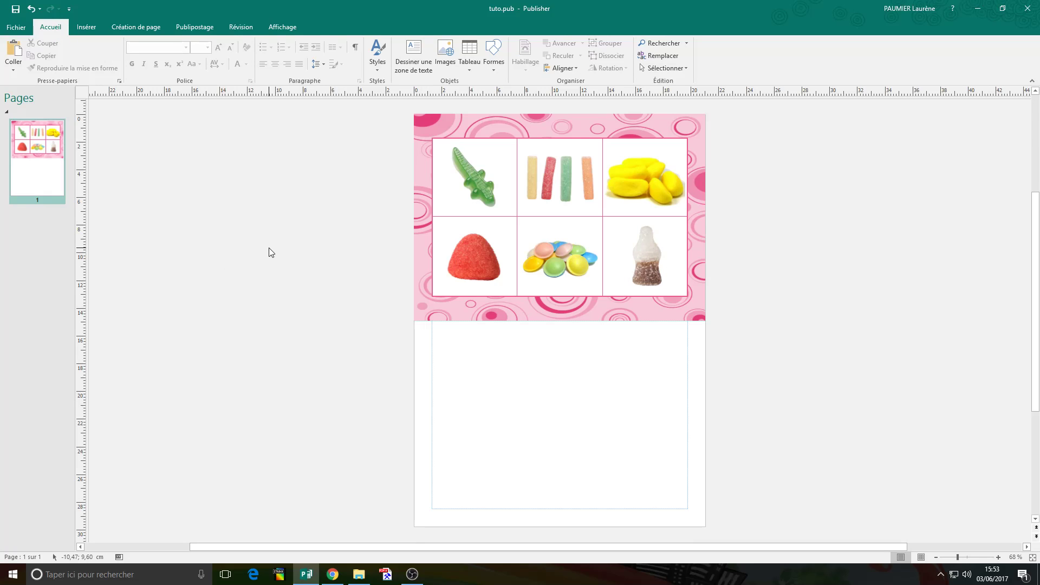
# Move all six candy pictures out of the table onto the empty area beside the page
pyautogui.moveTo(490, 187); pyautogui.dragTo(278, 223)
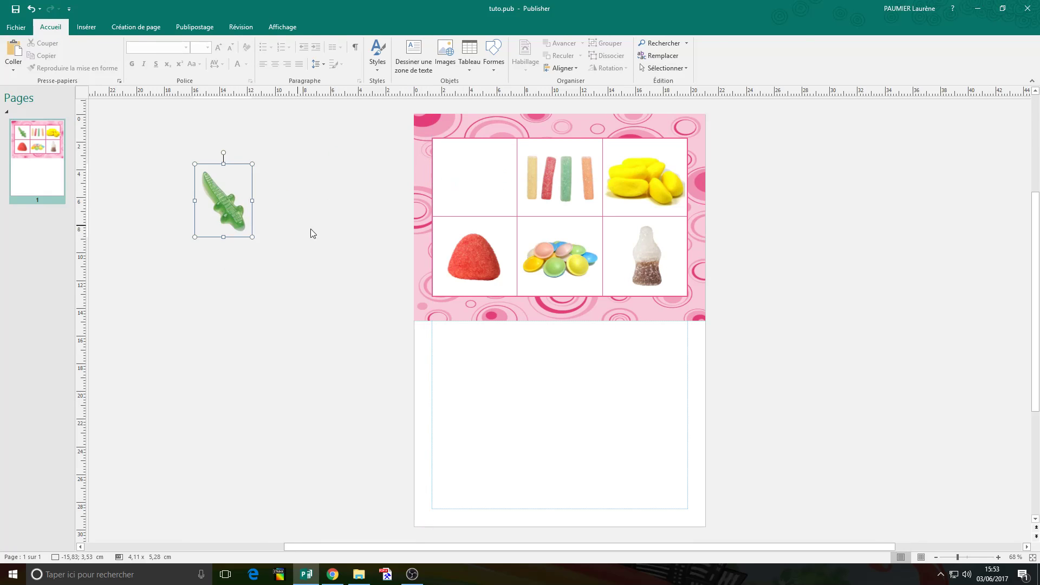
pyautogui.click(493, 261)
pyautogui.moveTo(493, 261); pyautogui.dragTo(287, 297)
pyautogui.moveTo(589, 258); pyautogui.dragTo(256, 358)
pyautogui.moveTo(650, 178); pyautogui.dragTo(313, 200)
pyautogui.moveTo(566, 184); pyautogui.dragTo(277, 154)
pyautogui.moveTo(650, 264); pyautogui.dragTo(341, 301)
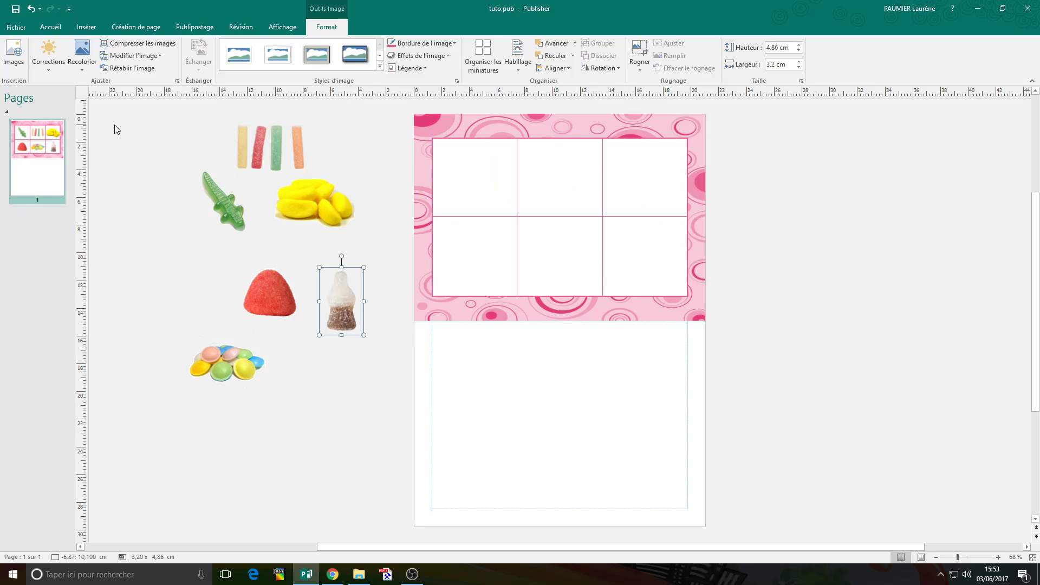
# Select all six candy pictures together and set their common height to 8 cm
pyautogui.moveTo(119, 108); pyautogui.dragTo(388, 400)
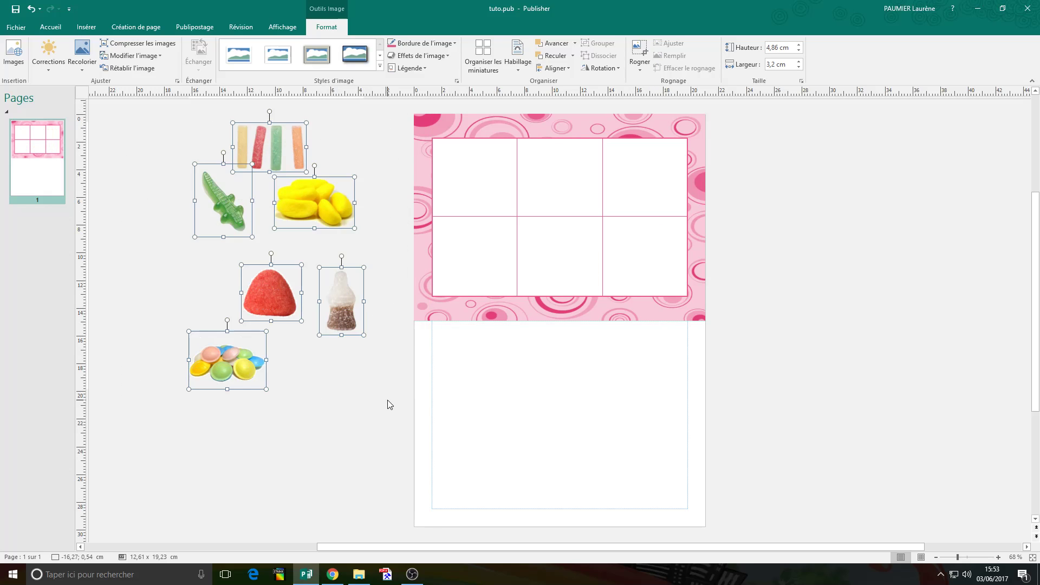
pyautogui.click(369, 359)
pyautogui.click(262, 134)
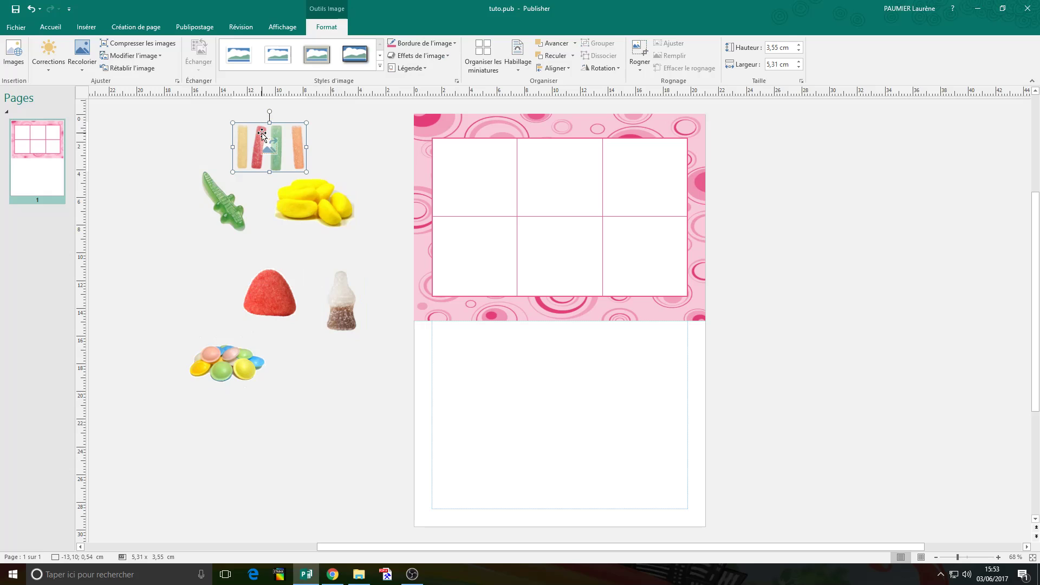
pyautogui.keyDown('shift'); pyautogui.click(295, 197); pyautogui.keyUp('shift')
pyautogui.keyDown('shift'); pyautogui.click(223, 200); pyautogui.keyUp('shift')
pyautogui.keyDown('shift'); pyautogui.click(268, 301); pyautogui.keyUp('shift')
pyautogui.keyDown('shift'); pyautogui.click(343, 311); pyautogui.keyUp('shift')
pyautogui.keyDown('shift'); pyautogui.click(226, 359); pyautogui.keyUp('shift')
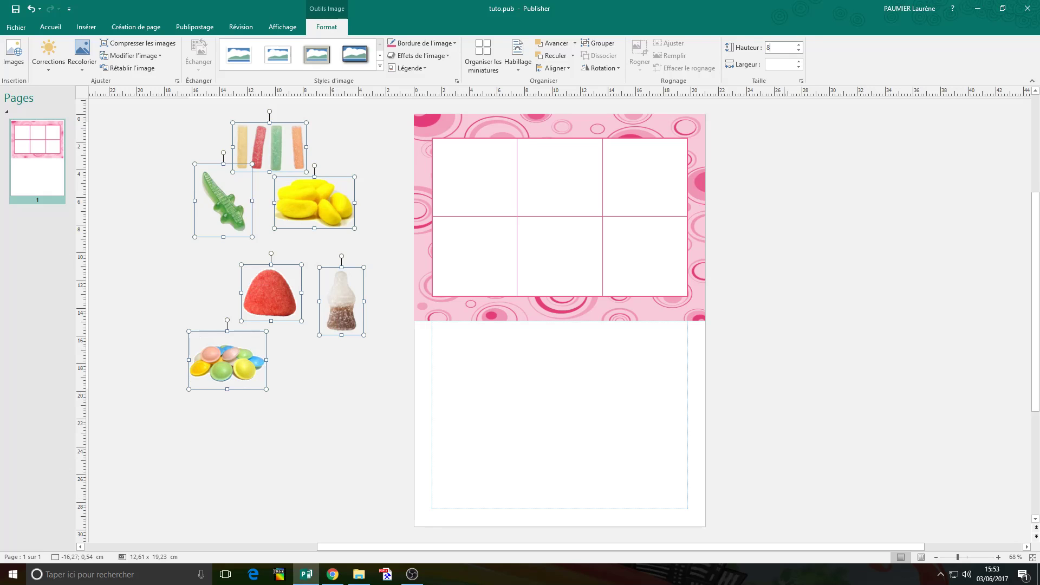
pyautogui.press('Return')
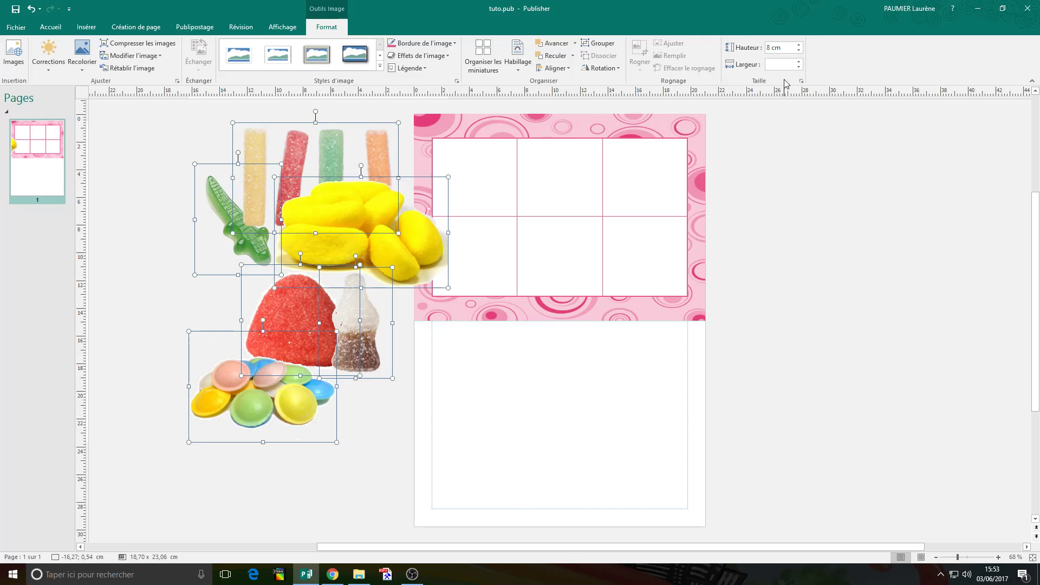
# Undo the height change and the moves of all six candy pictures out of the table, and clear the selection
pyautogui.hotkey('ctrl', 'z')
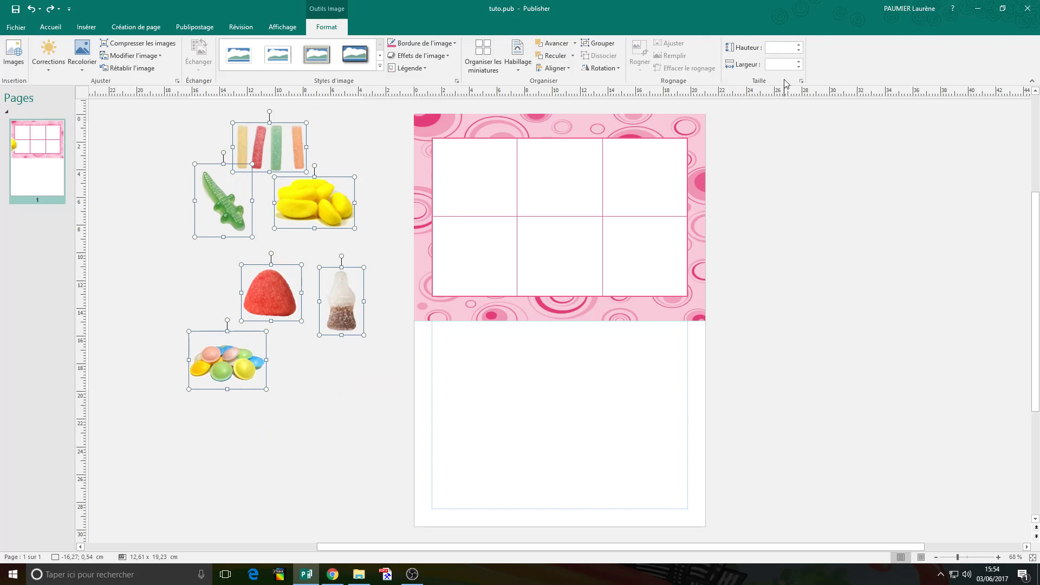
pyautogui.hotkey('ctrl', 'z')
pyautogui.hotkey('ctrl', 'z')
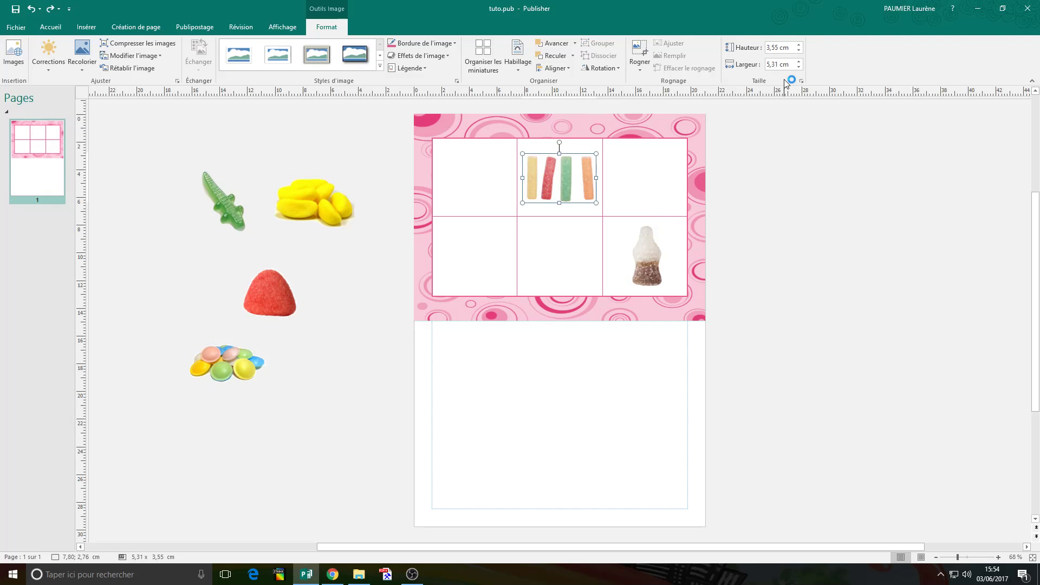
pyautogui.hotkey('ctrl', 'z')
pyautogui.hotkey('ctrl', 'z')
pyautogui.hotkey('ctrl', 'z')
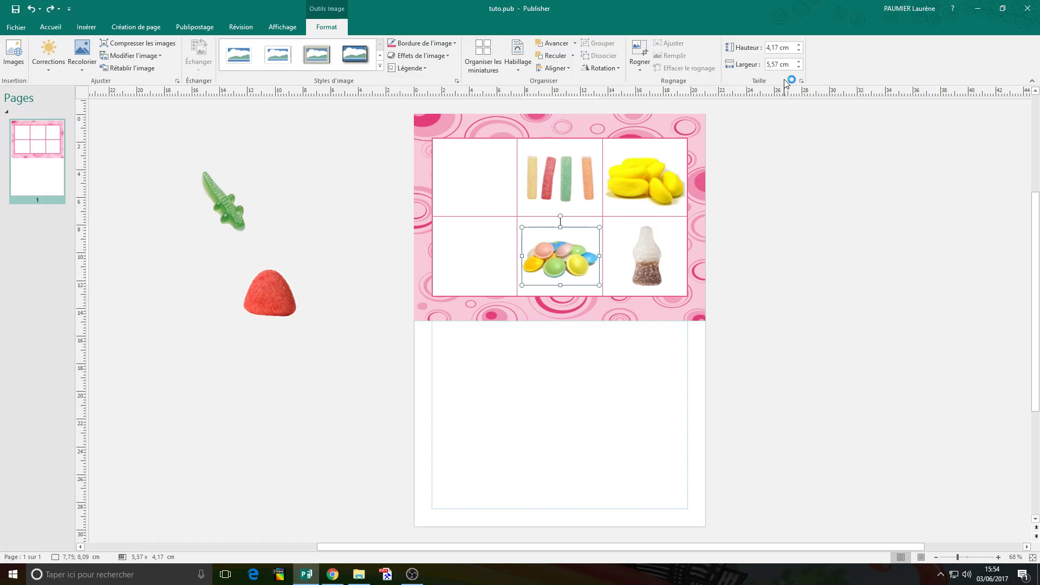
pyautogui.hotkey('ctrl', 'z')
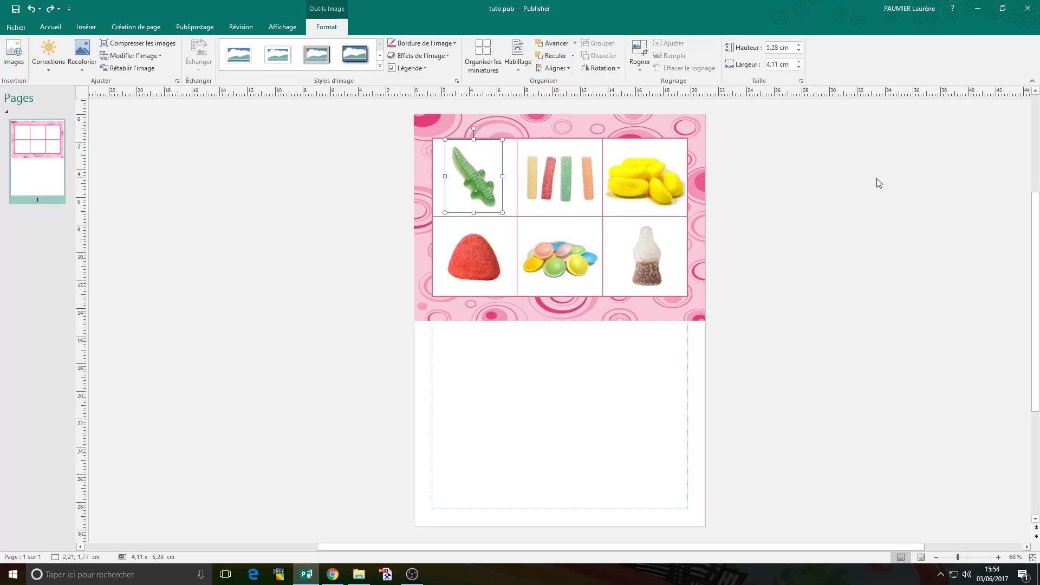
pyautogui.click(285, 214)
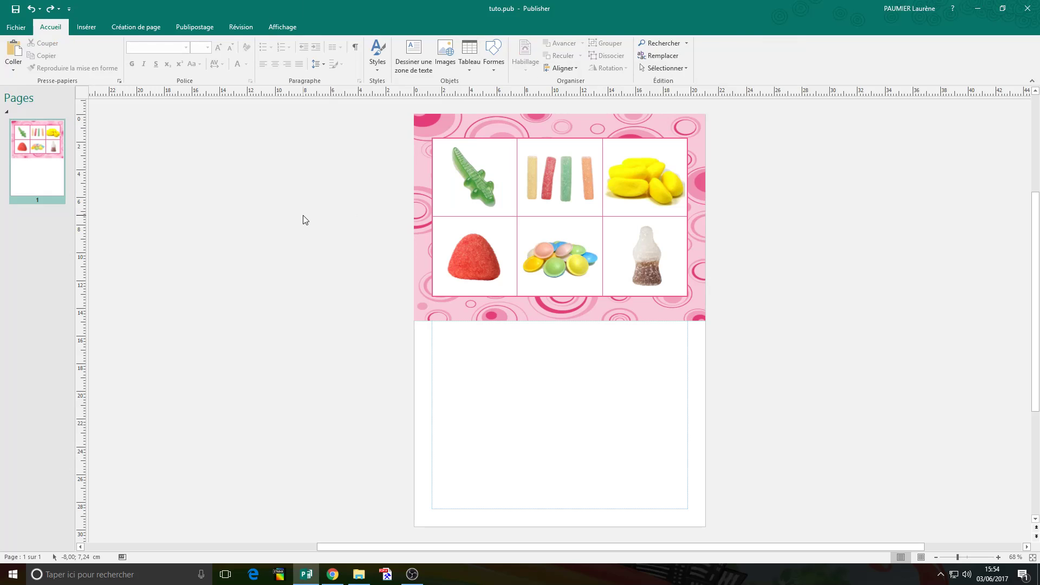